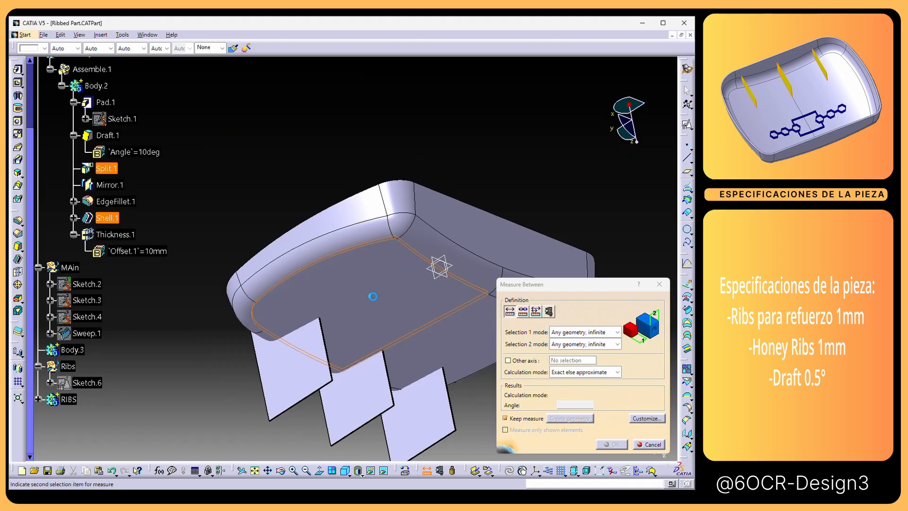
Step: Measure the floor thickness of the tray between its outer and inner faces, discarding the measurement
click(373, 296)
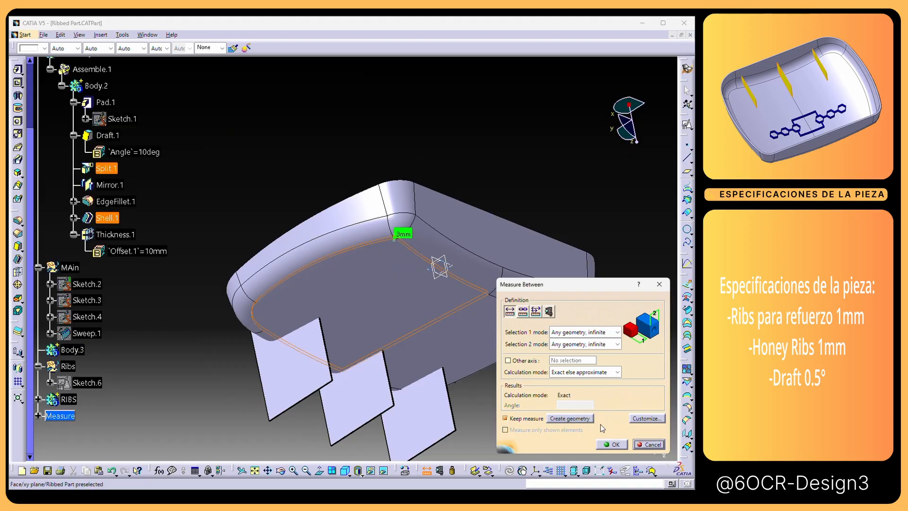
click(658, 447)
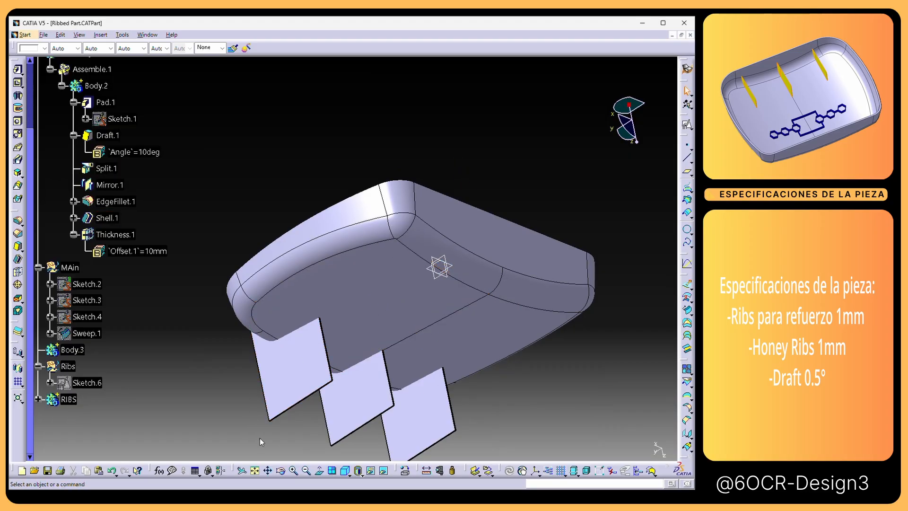
key(super+s)
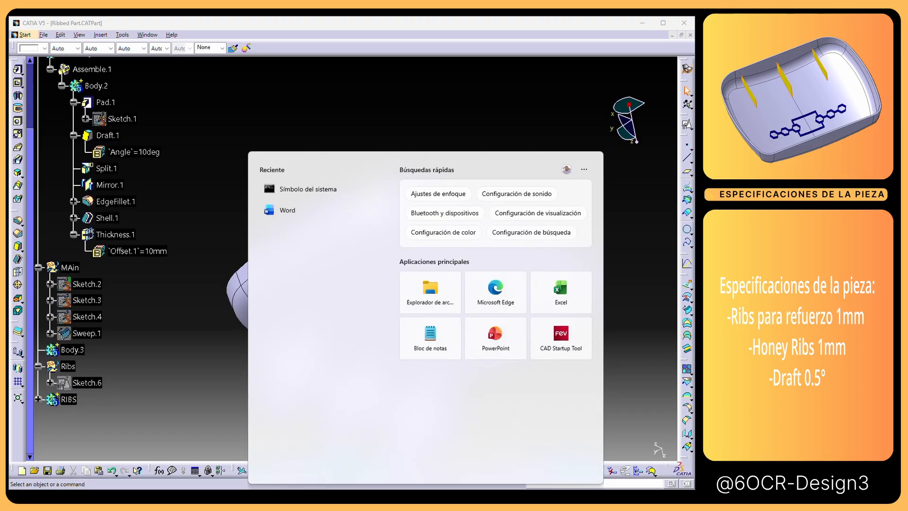
click(520, 115)
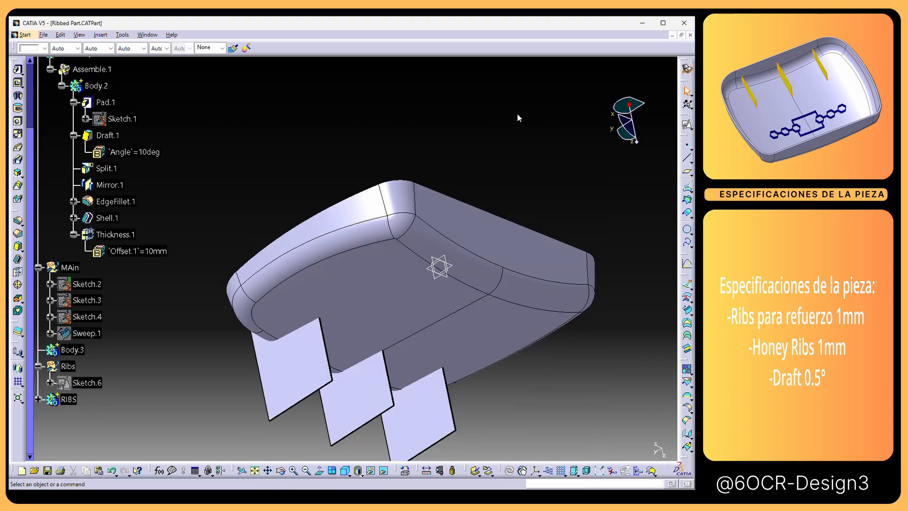
Step: Set both thin-pad thicknesses of the three reinforcement ribs in Pad.2 to 0.6 mm
middle_drag(424, 156, 284, 261)
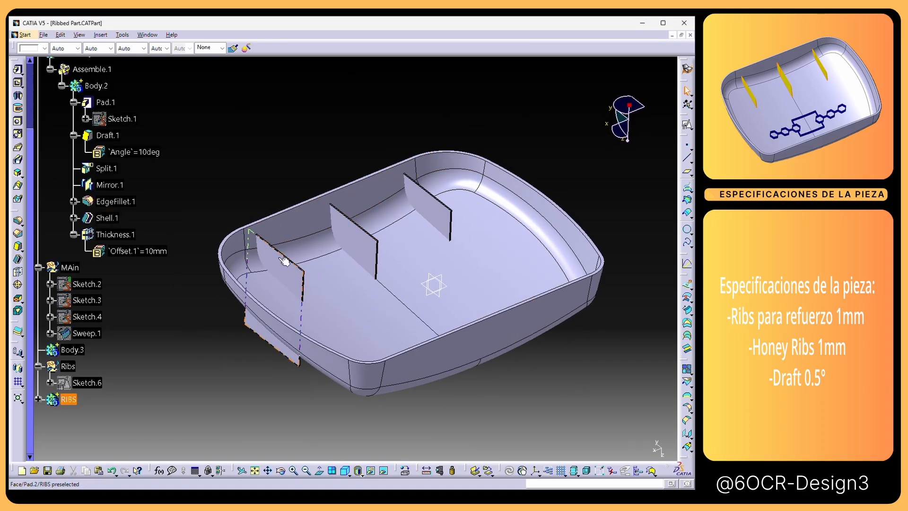
click(38, 400)
double_click(82, 416)
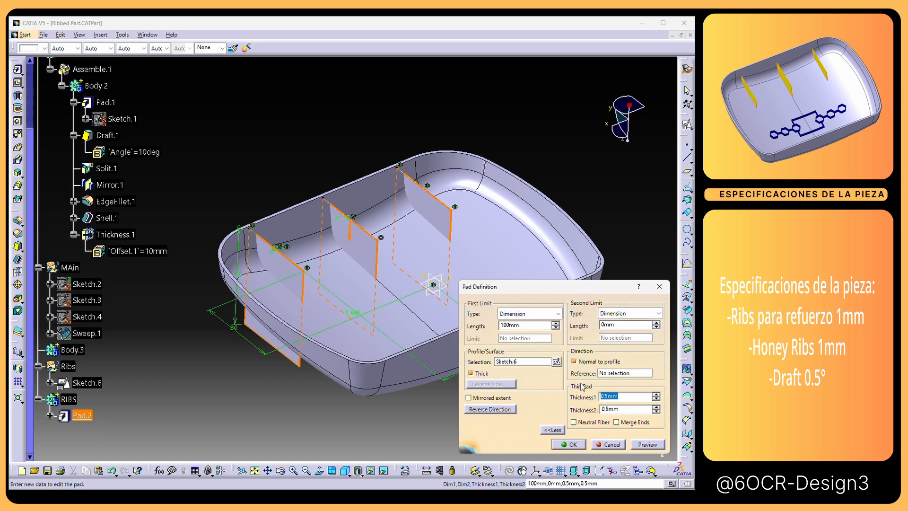
click(624, 408)
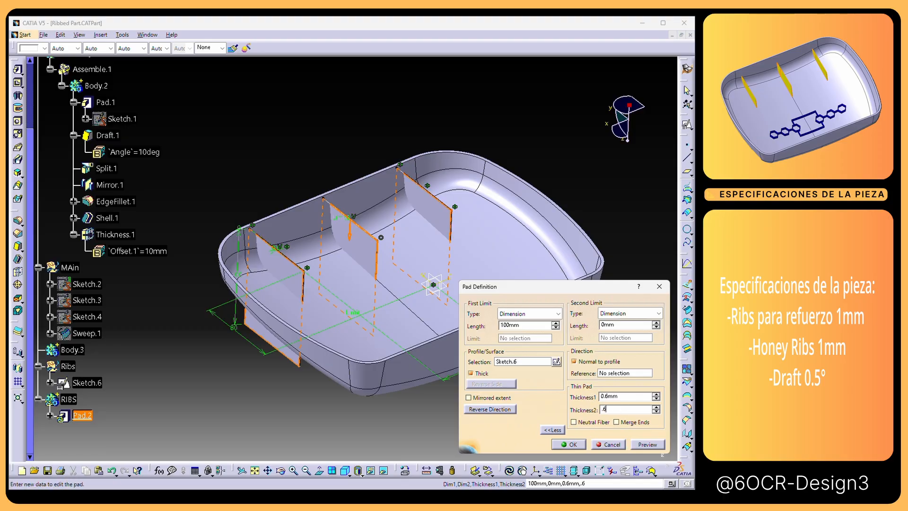
key(Return)
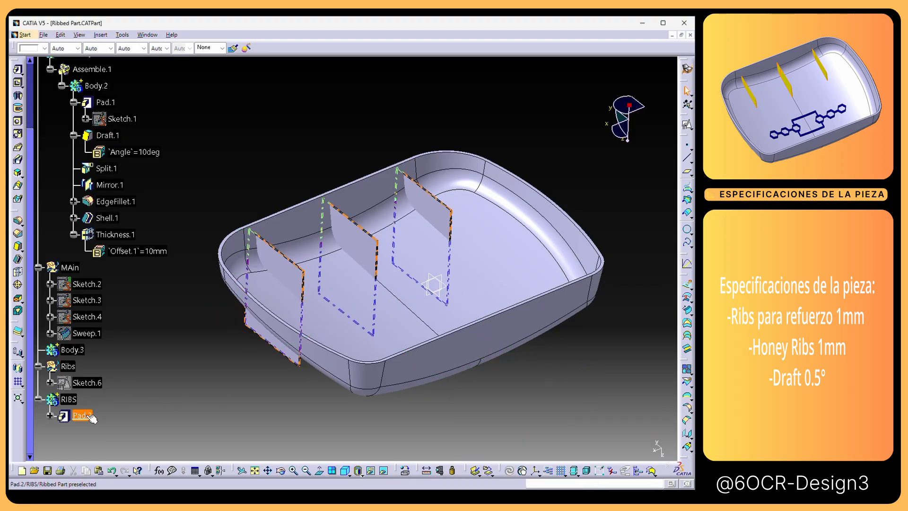
double_click(81, 416)
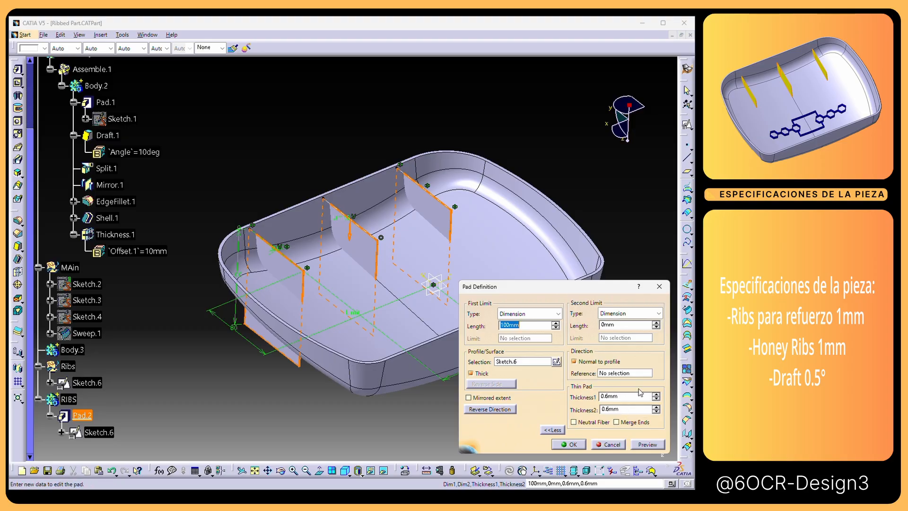
click(568, 446)
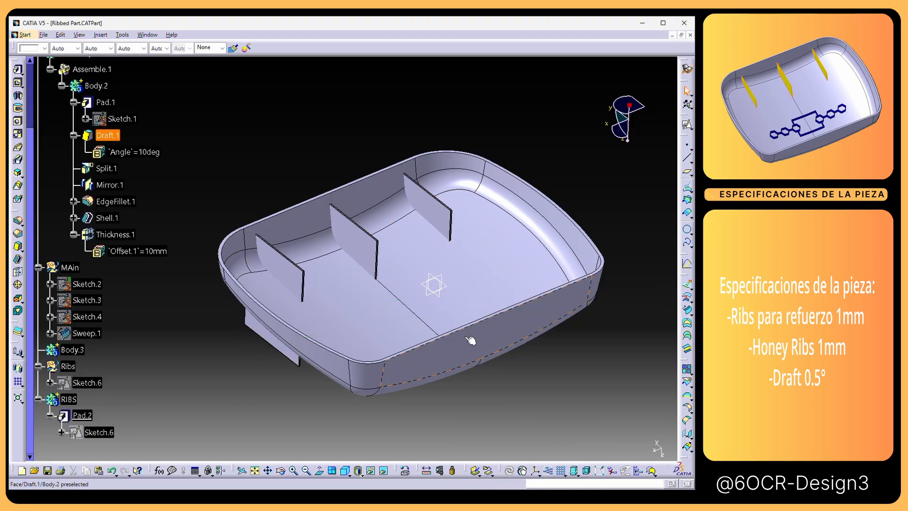
middle_drag(470, 340, 402, 325)
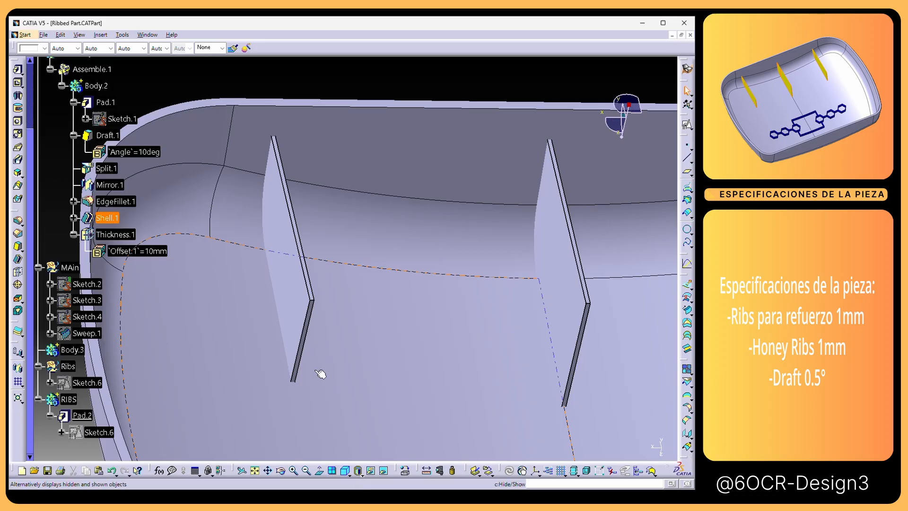
middle_drag(368, 287, 367, 370)
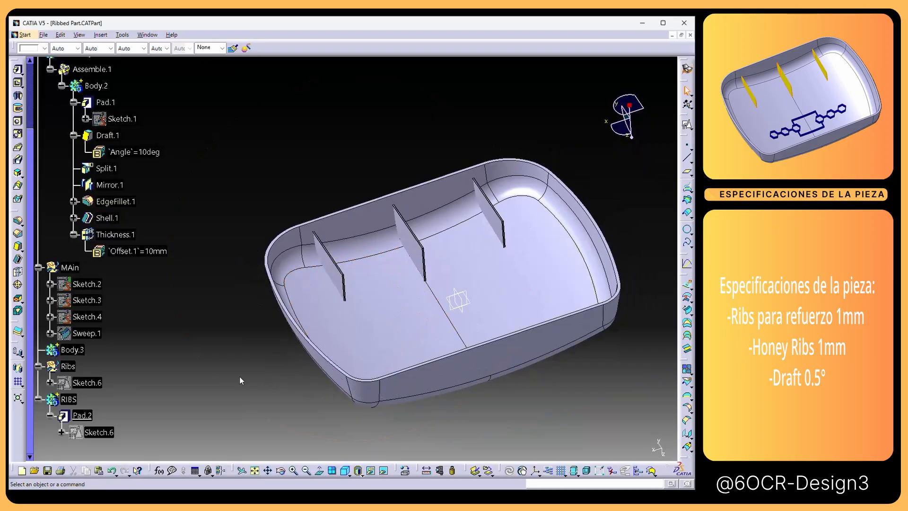
scroll(198, 353, up, 3)
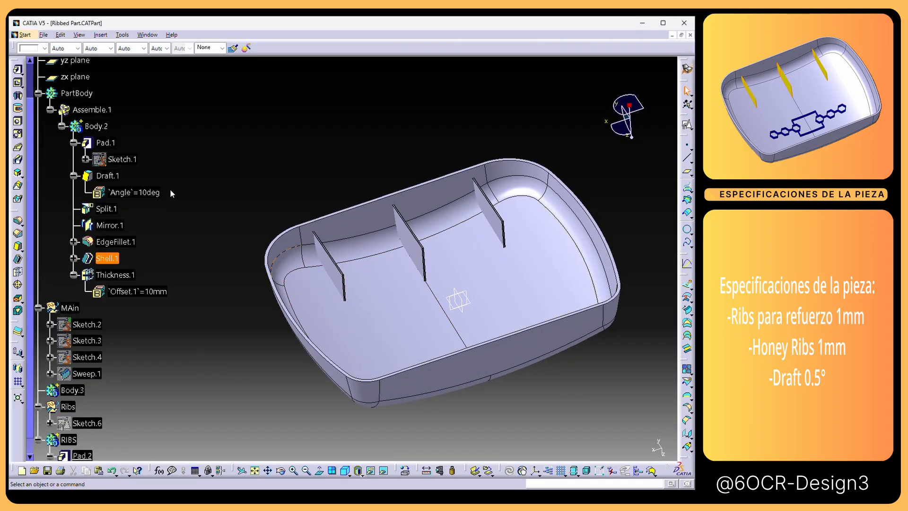
scroll(213, 371, down, 7)
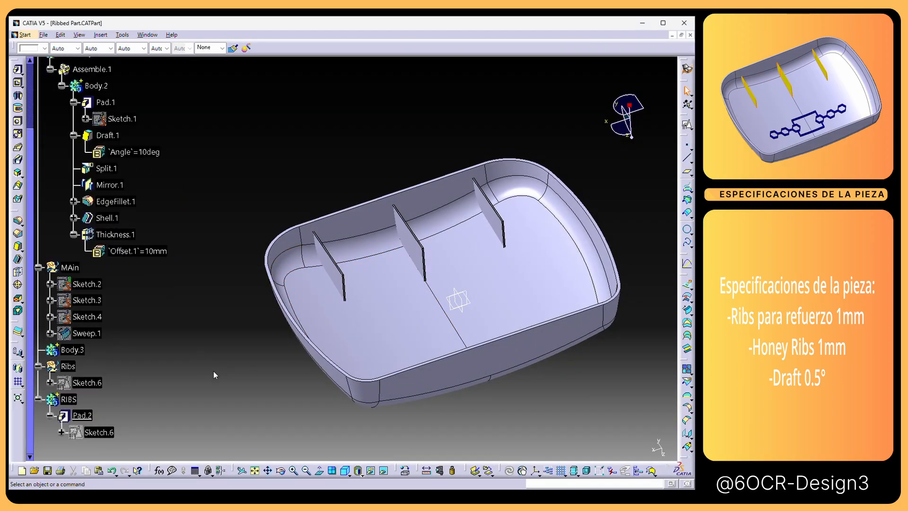
middle_drag(211, 357, 258, 402)
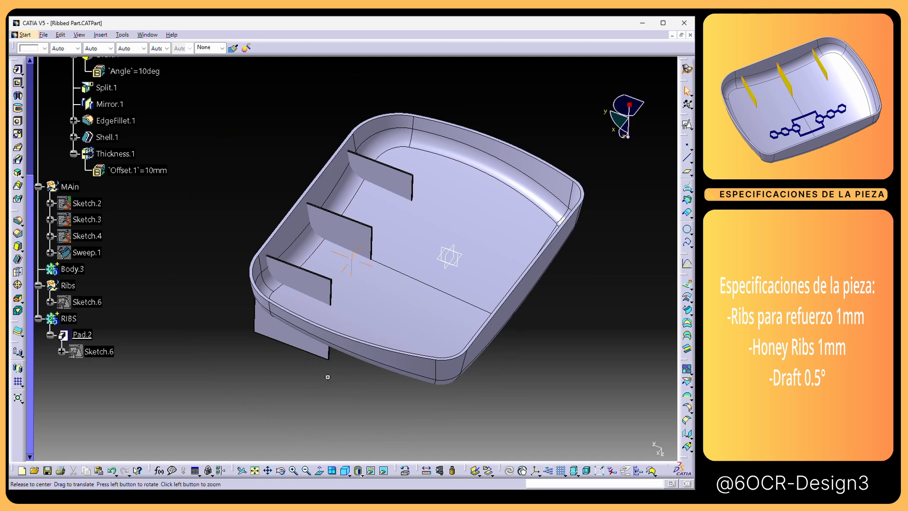
middle_drag(327, 377, 334, 377)
Step: Make the Ribs geometrical set the work object and extract the tray's inner faces with tangent continuity propagation
right_click(72, 284)
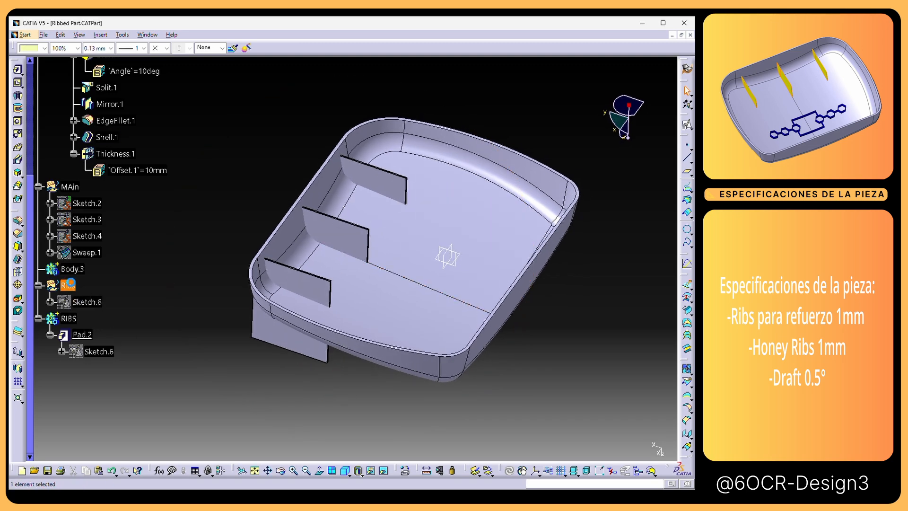
click(111, 148)
click(143, 339)
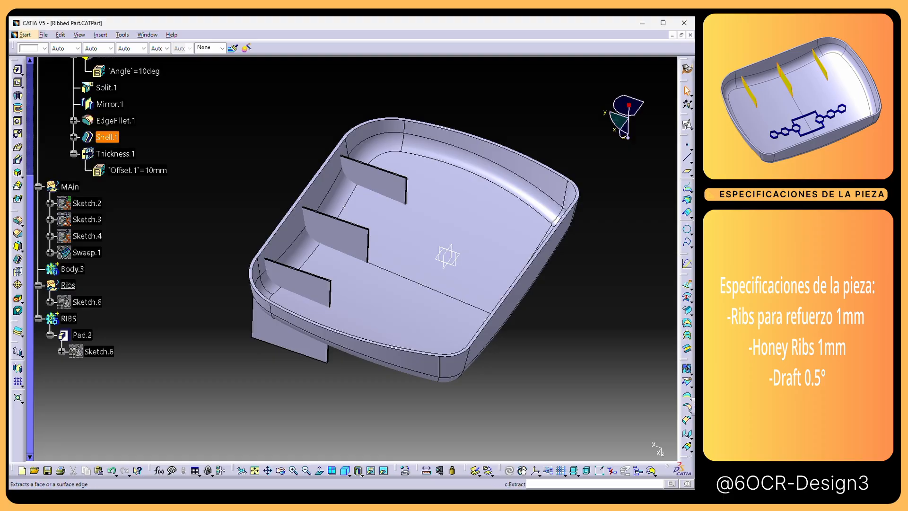
click(374, 320)
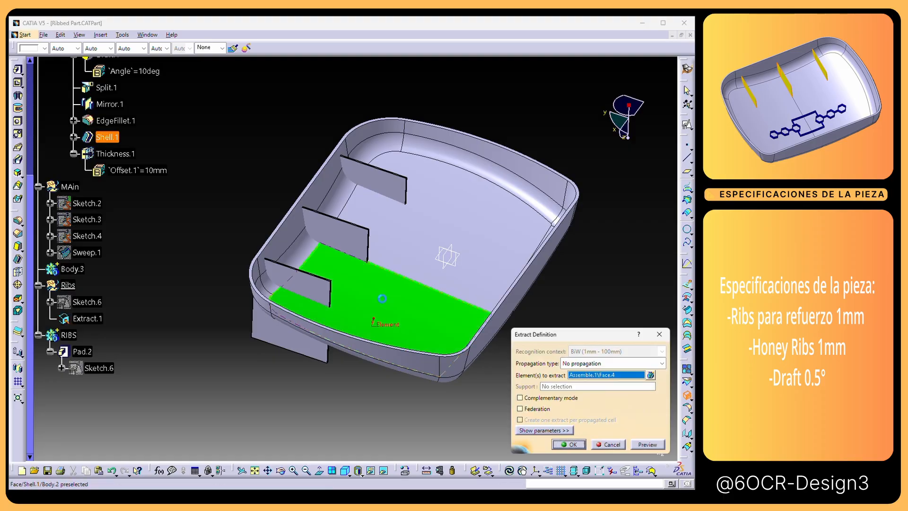
click(628, 364)
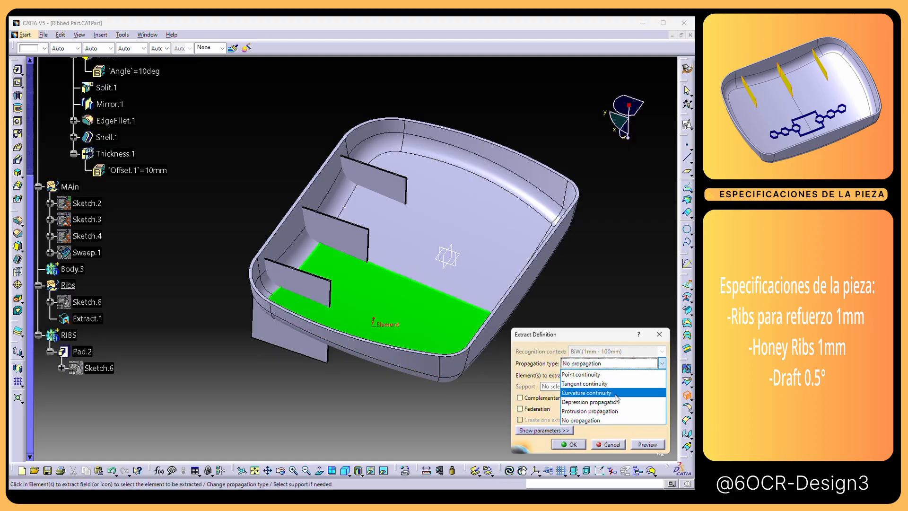
click(607, 387)
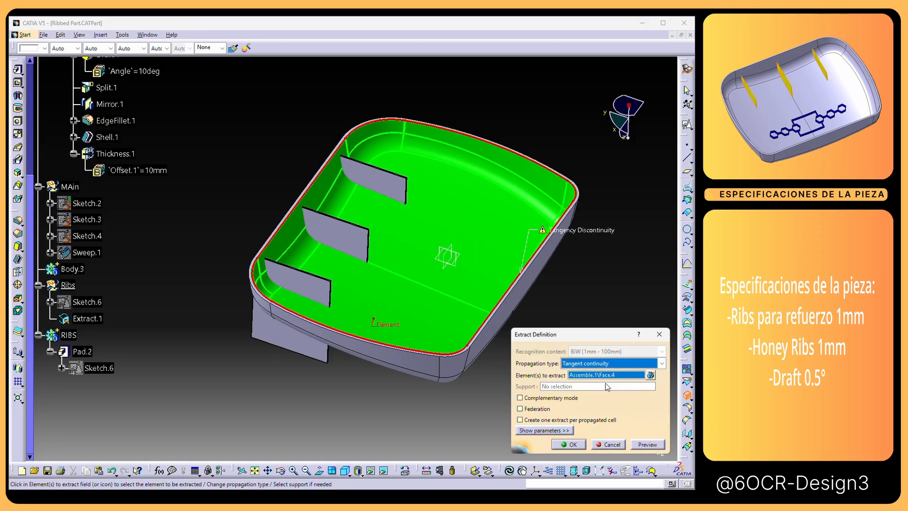
click(571, 445)
Step: Make the RIBS body the current work object
click(67, 335)
right_click(69, 336)
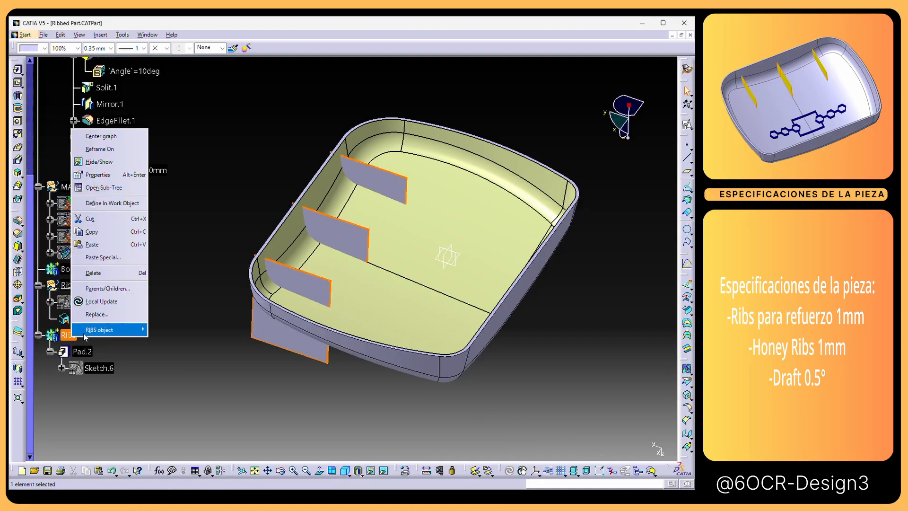
click(121, 218)
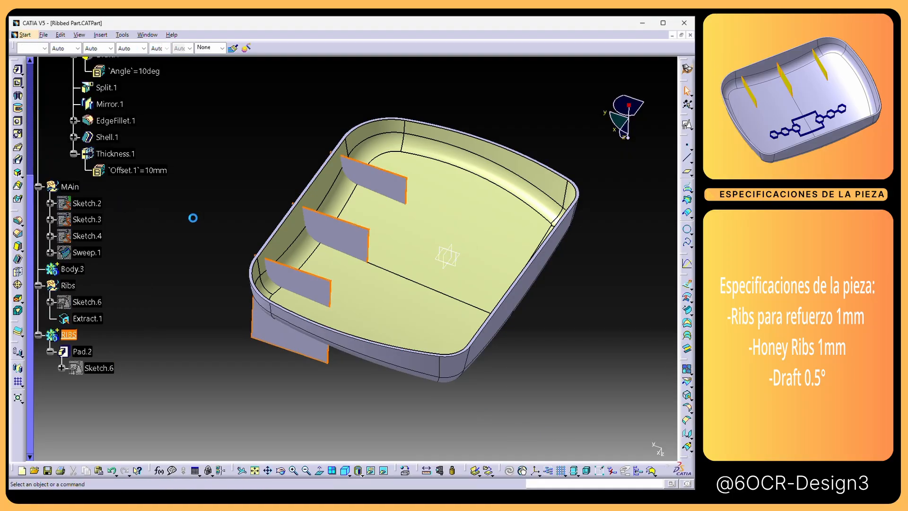
click(71, 268)
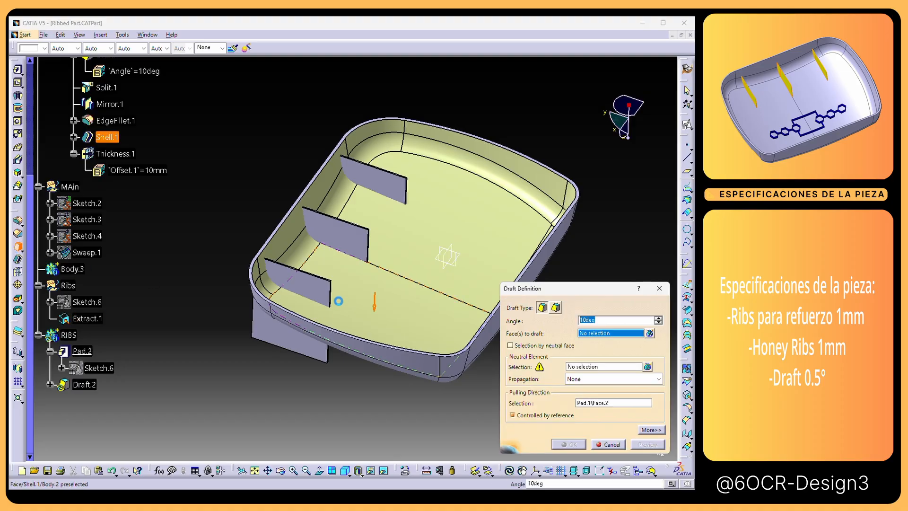
Step: Define a draft on both side faces of the end rib, using Extract.1 as the neutral element
click(323, 290)
mouse_move(333, 312)
middle_down()
mouse_move(359, 369)
mouse_move(326, 311)
middle_up()
click(405, 142)
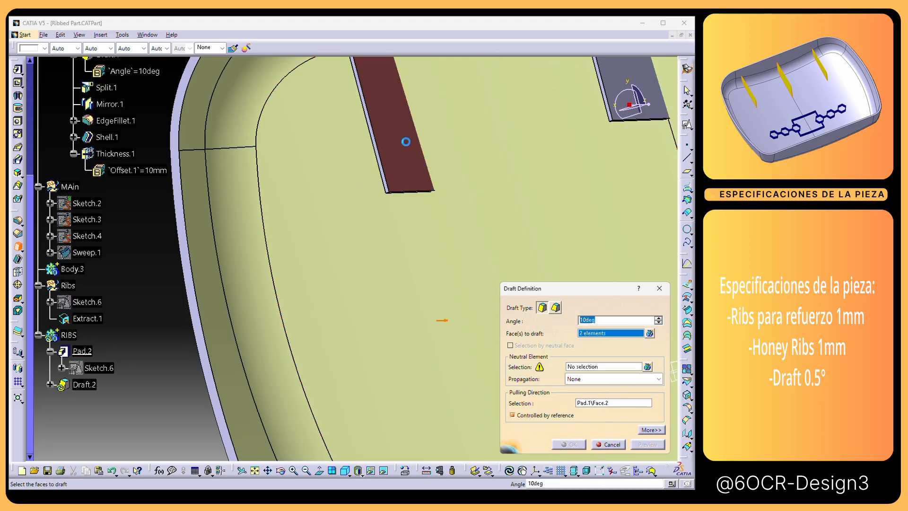
middle_drag(405, 141, 441, 183)
click(594, 367)
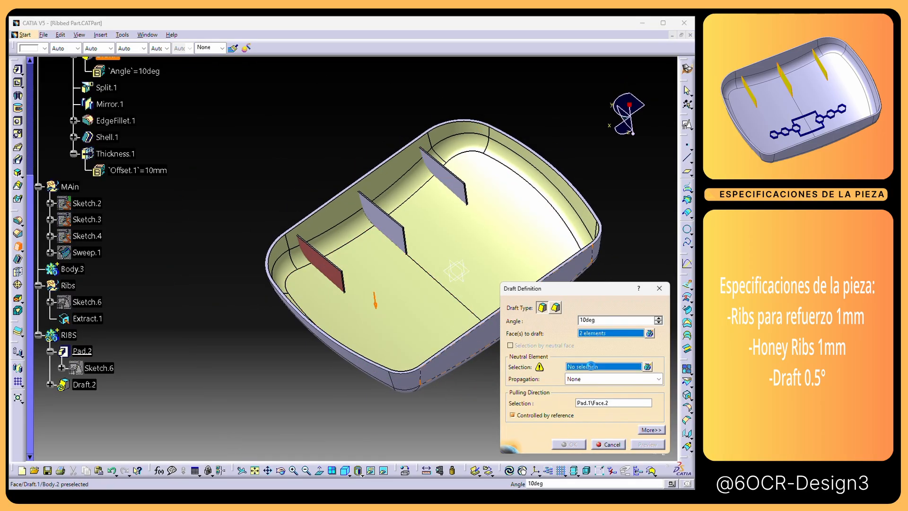
click(87, 319)
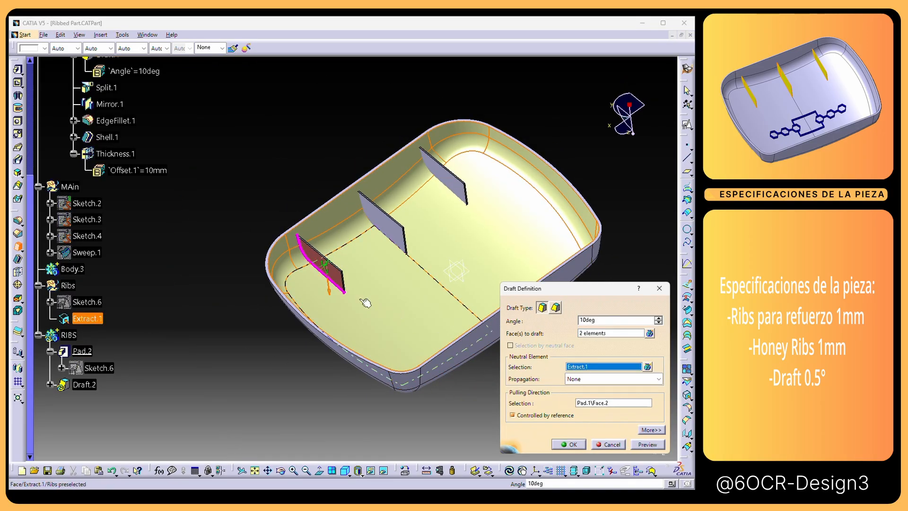
click(328, 292)
middle_drag(375, 335, 407, 326)
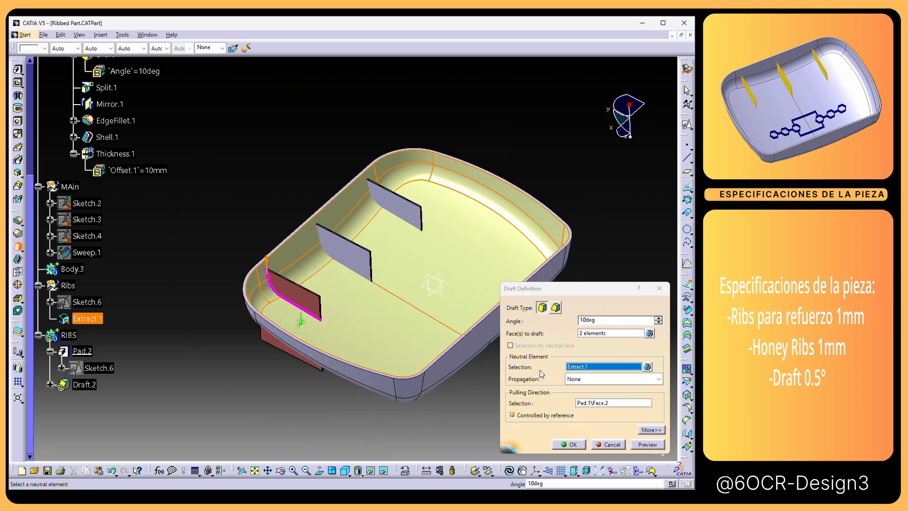
Step: Set the end rib's draft angle to 0.5 deg, preview it and apply the draft
click(615, 326)
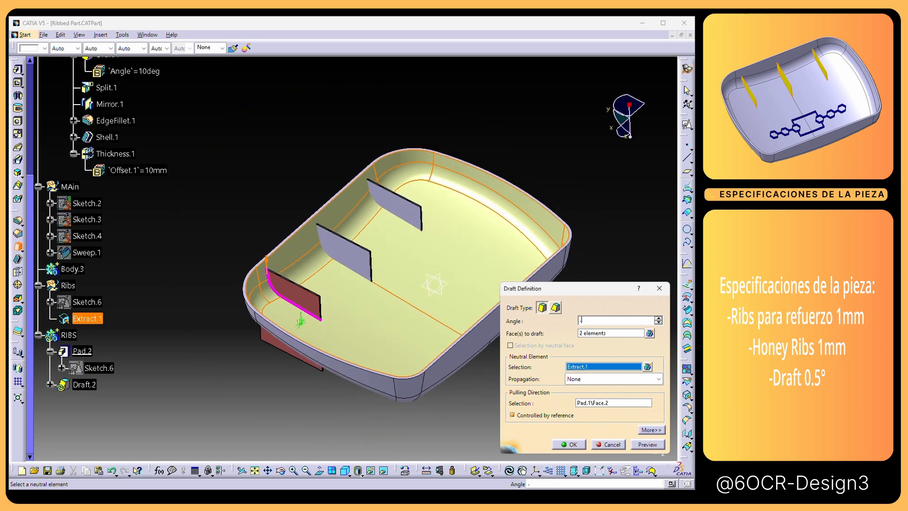
middle_drag(328, 334, 345, 310)
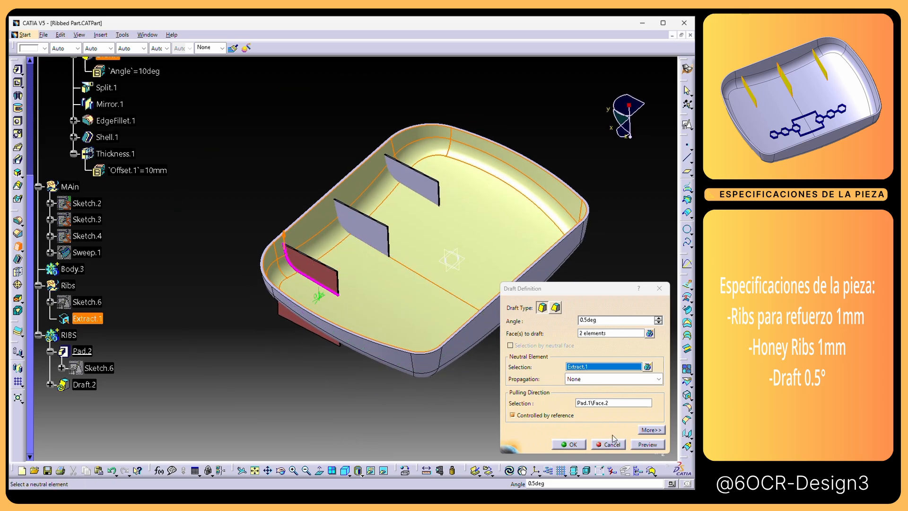
click(654, 448)
middle_drag(407, 346, 230, 119)
click(562, 445)
click(230, 119)
Step: Measure the drafted rib's thickness between the corner vertices of its upper edge, discarding the measurement
middle_drag(351, 394, 354, 227)
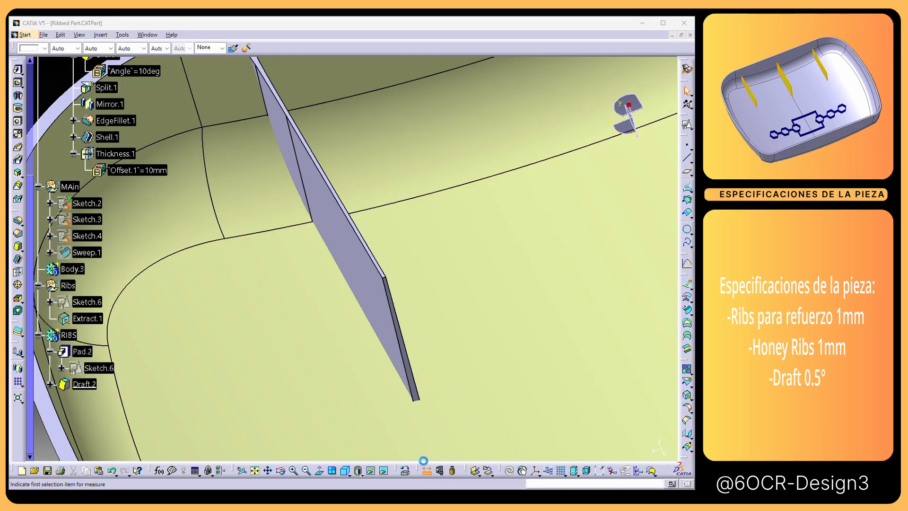
click(426, 470)
scroll(326, 249, up, 3)
middle_drag(327, 249, 309, 242)
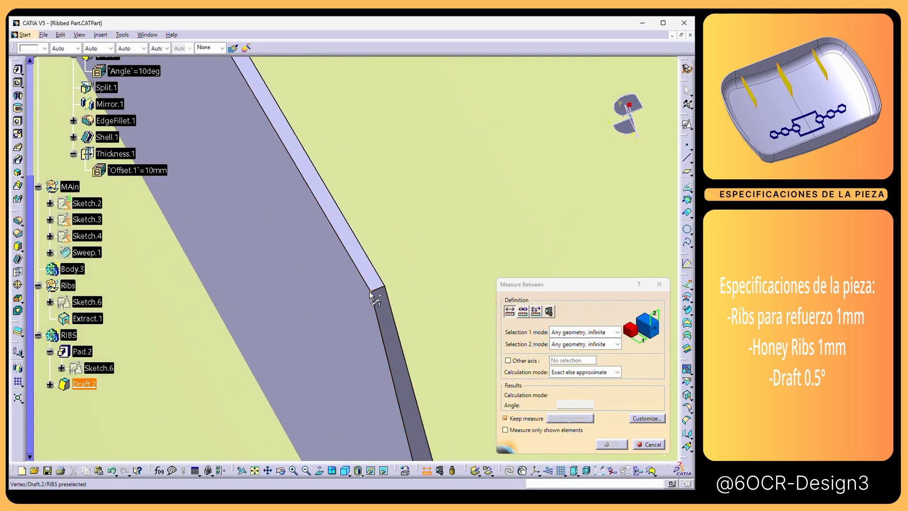
click(385, 286)
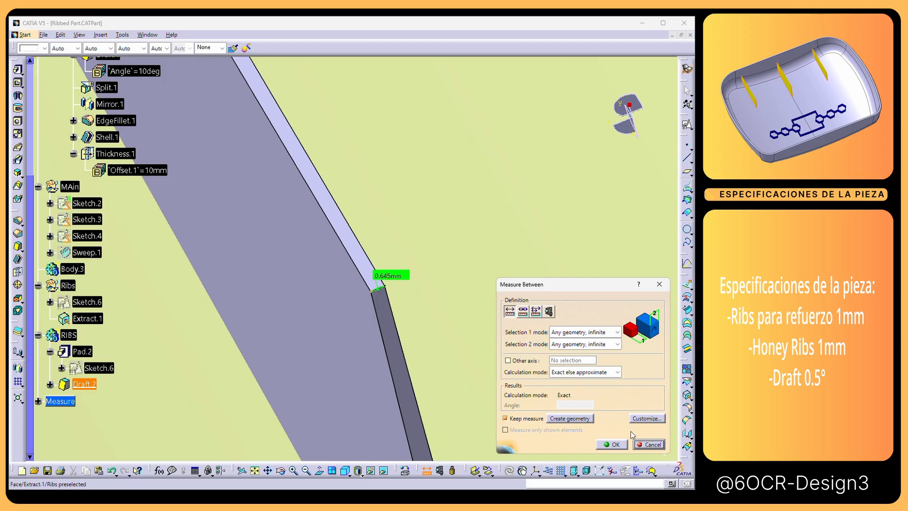
click(647, 451)
Step: Change the rib pad Pad.2 to a first limit of 97 mm and a second limit of -8 mm
middle_drag(490, 323, 286, 375)
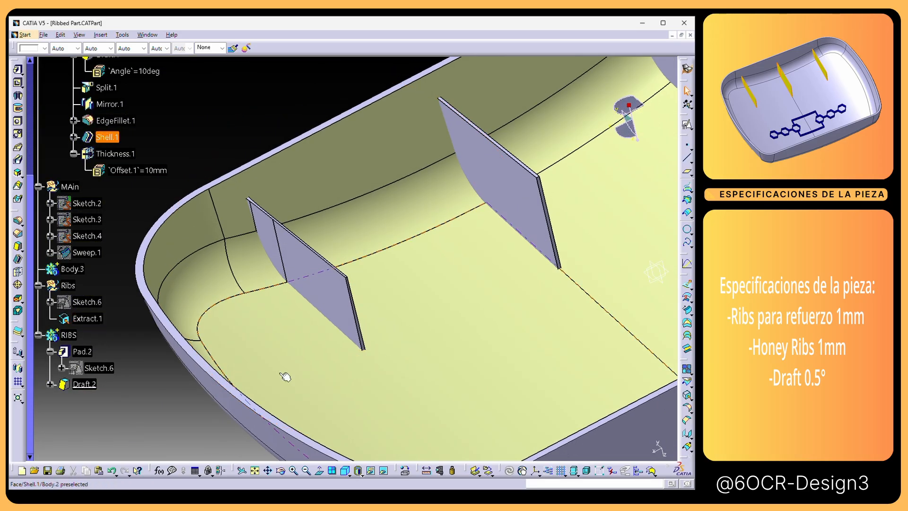
double_click(82, 352)
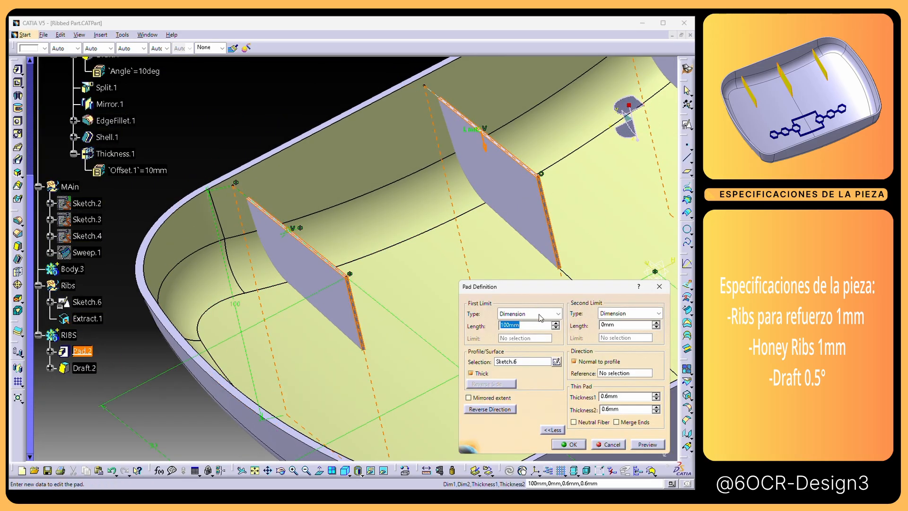
middle_drag(316, 265, 459, 114)
click(536, 326)
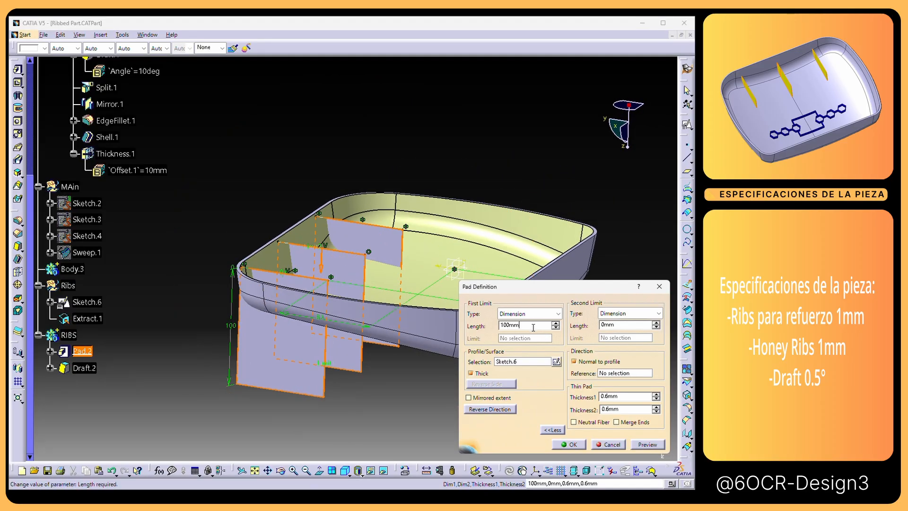
scroll(533, 328, down, 1)
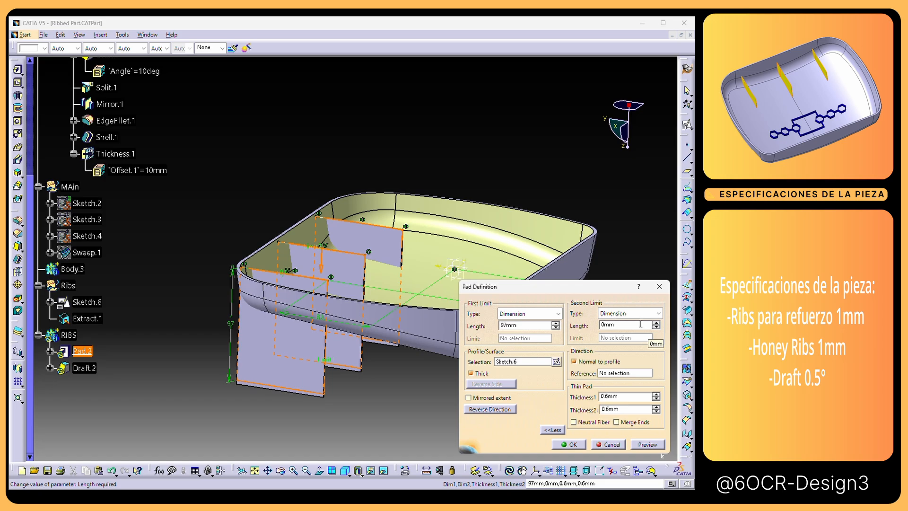
scroll(641, 324, down, 1)
scroll(640, 324, down, 3)
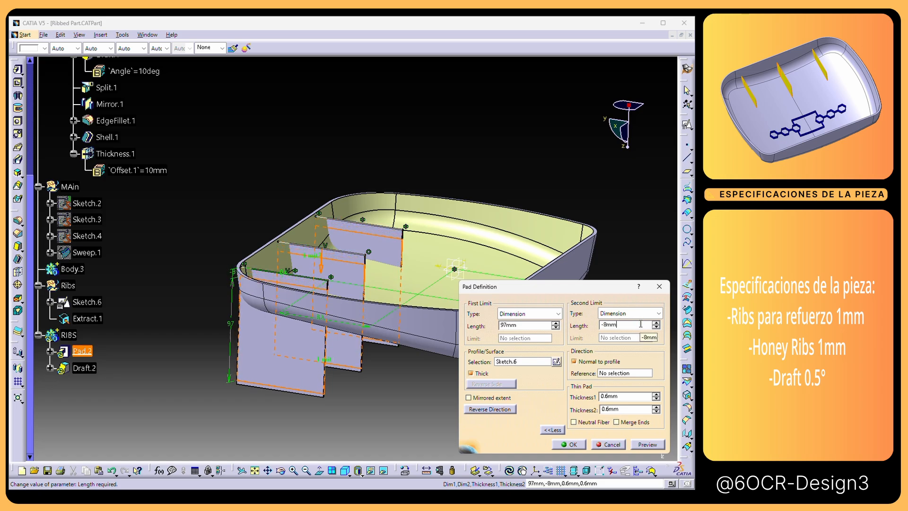
key(Return)
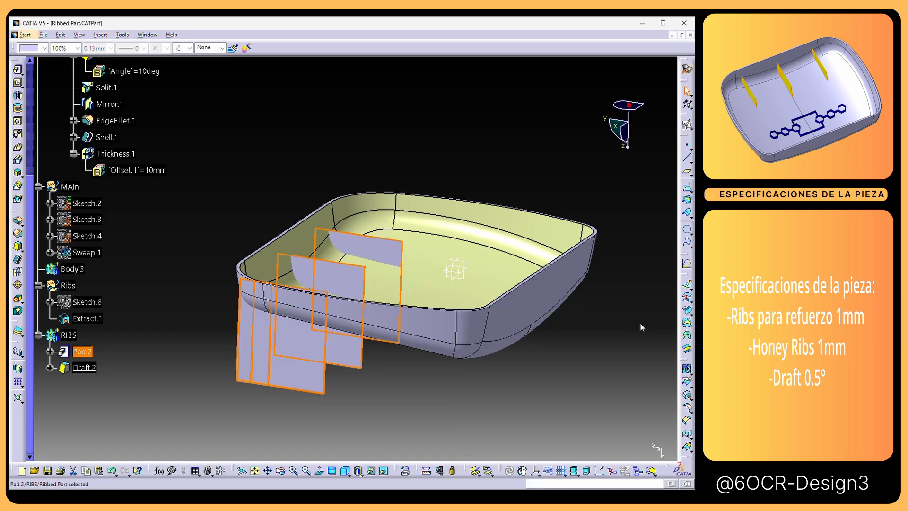
Step: Measure the end rib's thickness between the corner vertices of its upper edge, discarding the measurement
middle_drag(419, 353, 287, 353)
middle_drag(374, 326, 340, 244)
click(423, 468)
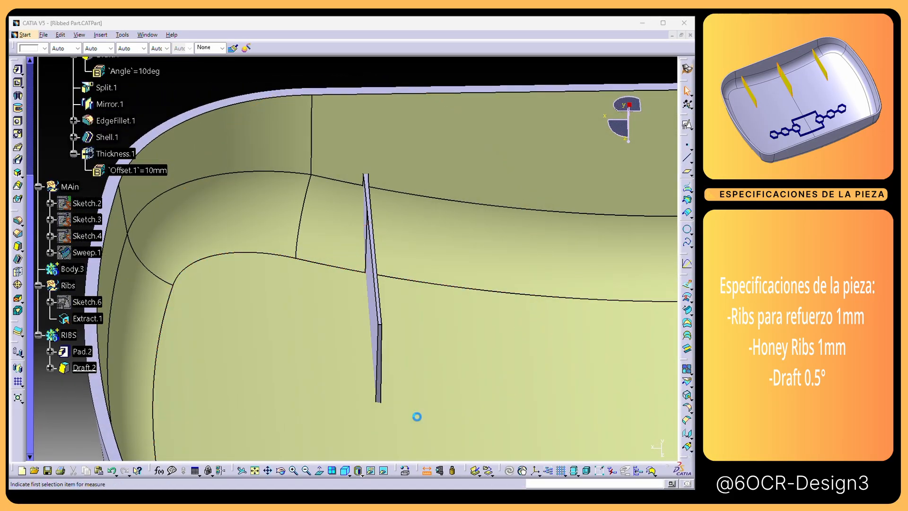
middle_drag(399, 385, 384, 281)
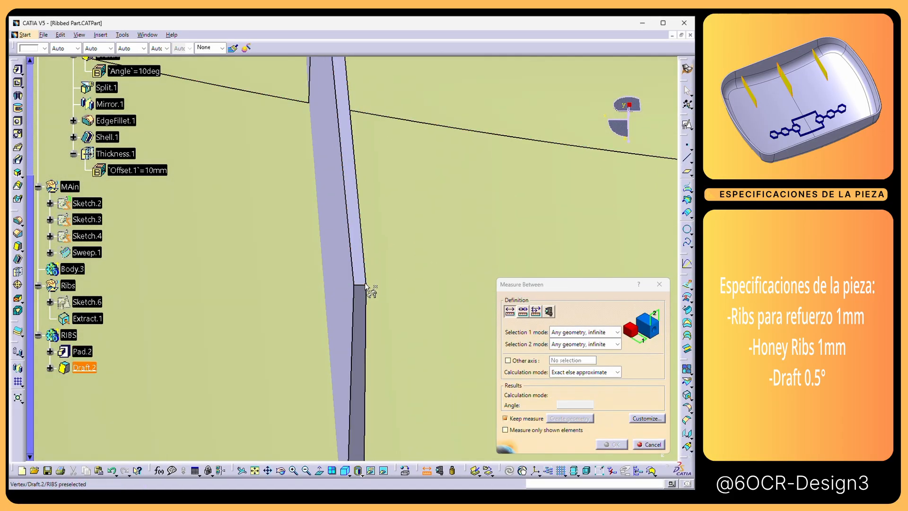
click(365, 284)
click(356, 287)
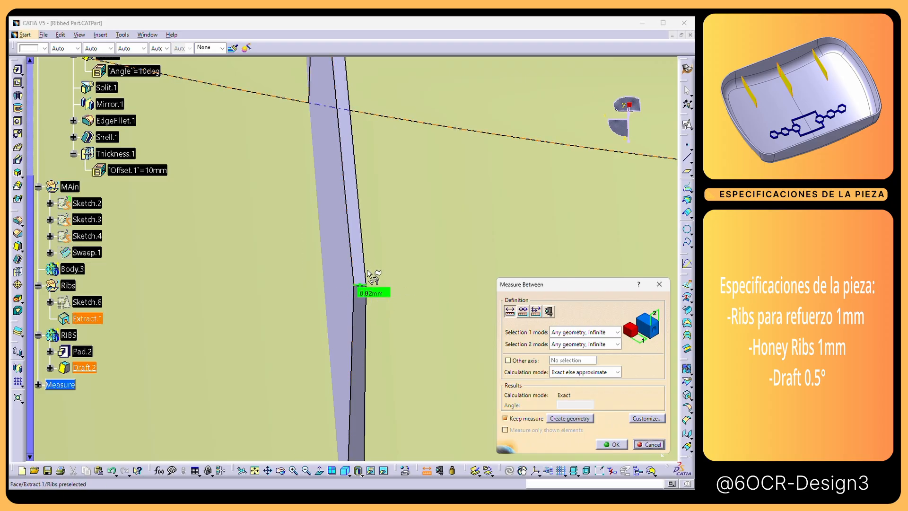
click(650, 445)
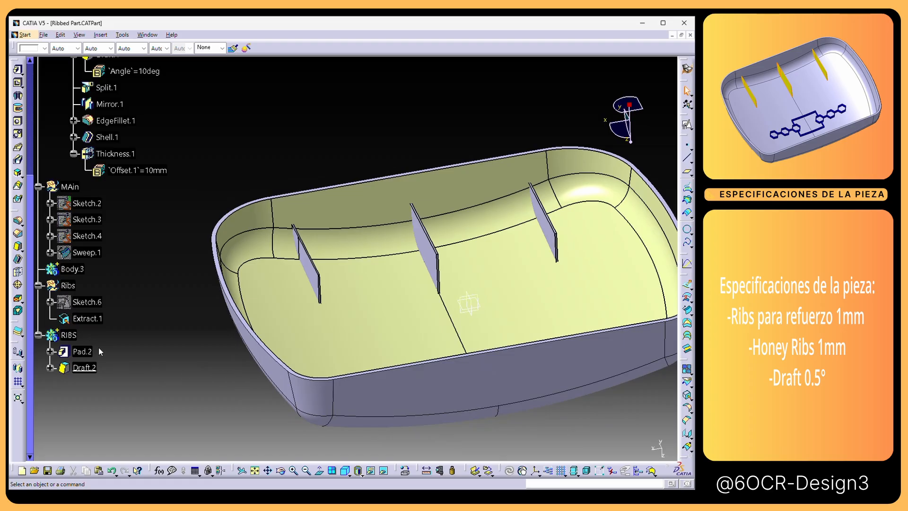
Step: Draft both side faces of the middle rib by 0.5 deg, using Extract.1 as the neutral element
right_click(74, 332)
click(181, 421)
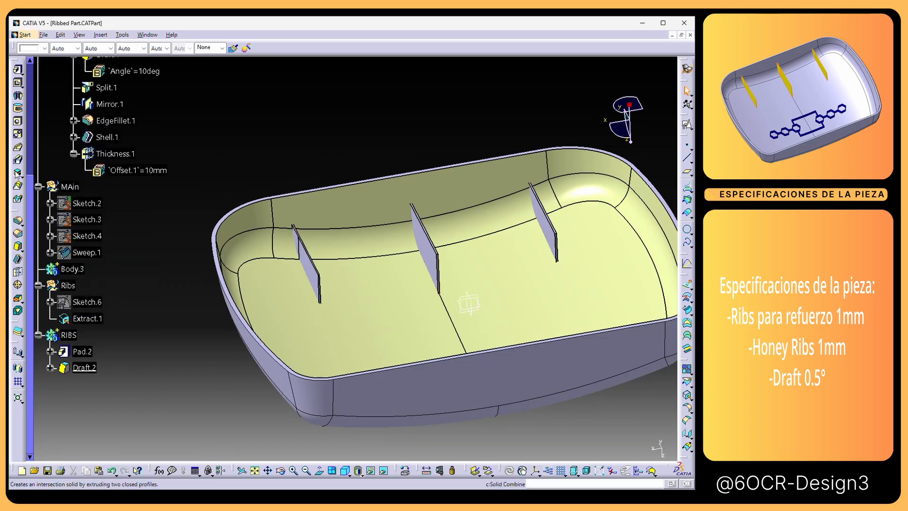
click(19, 248)
click(424, 251)
middle_drag(440, 284, 392, 284)
click(589, 267)
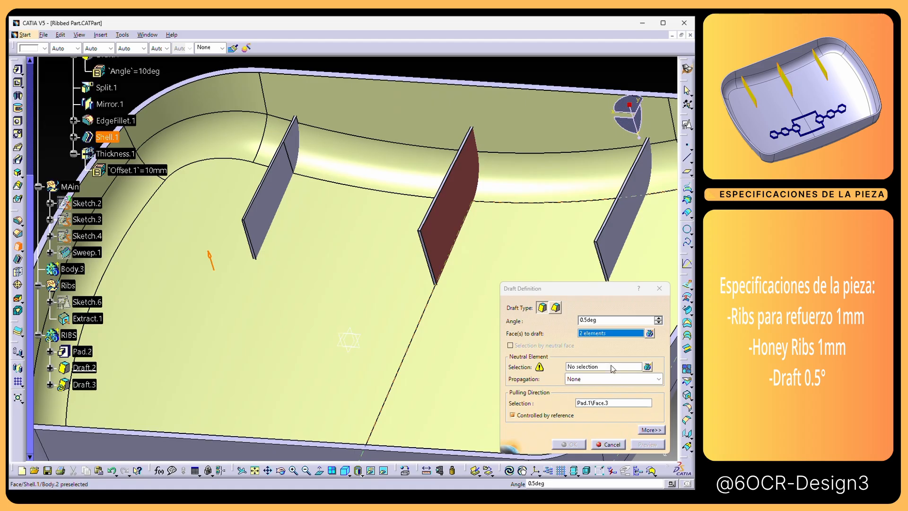
click(613, 367)
click(97, 326)
middle_drag(326, 295, 310, 143)
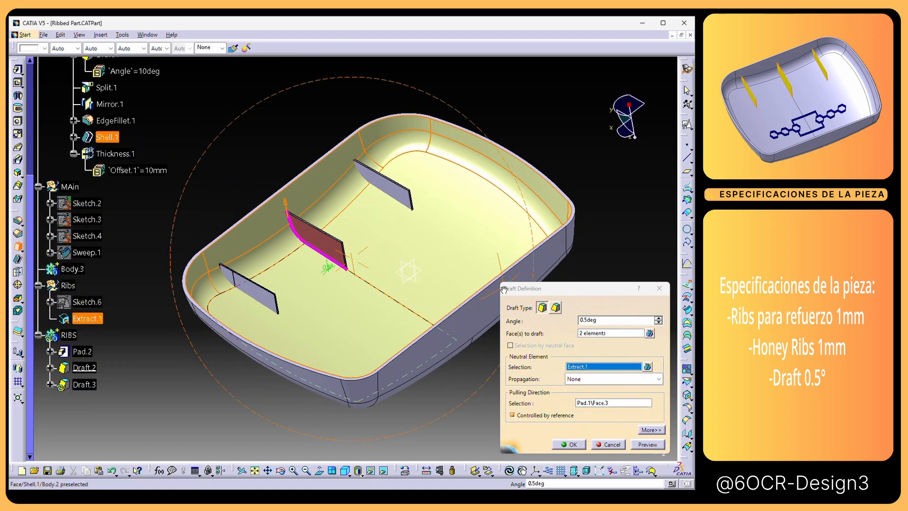
click(570, 445)
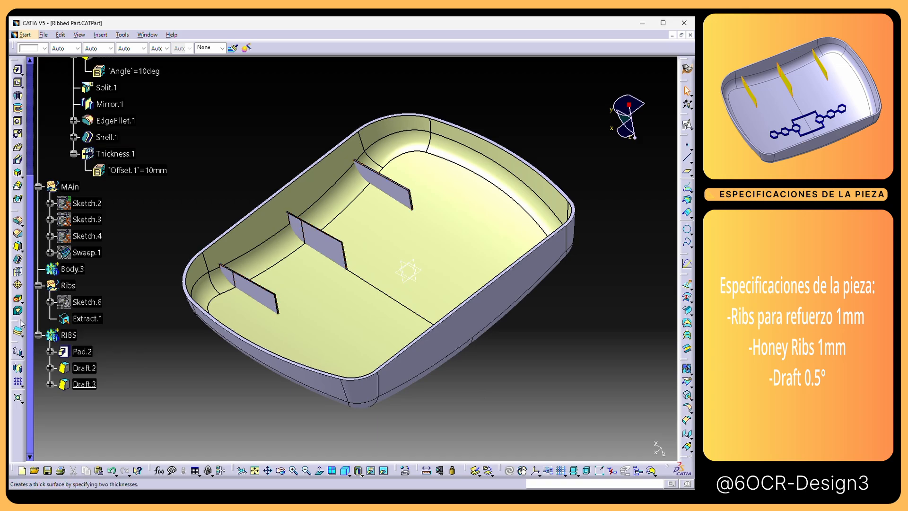
Step: Draft both side faces of the remaining undrafted end rib by 0.5 deg, with Extract.1 as the neutral element
click(398, 196)
mouse_move(473, 211)
middle_down()
mouse_move(349, 320)
mouse_move(354, 256)
middle_up()
click(259, 169)
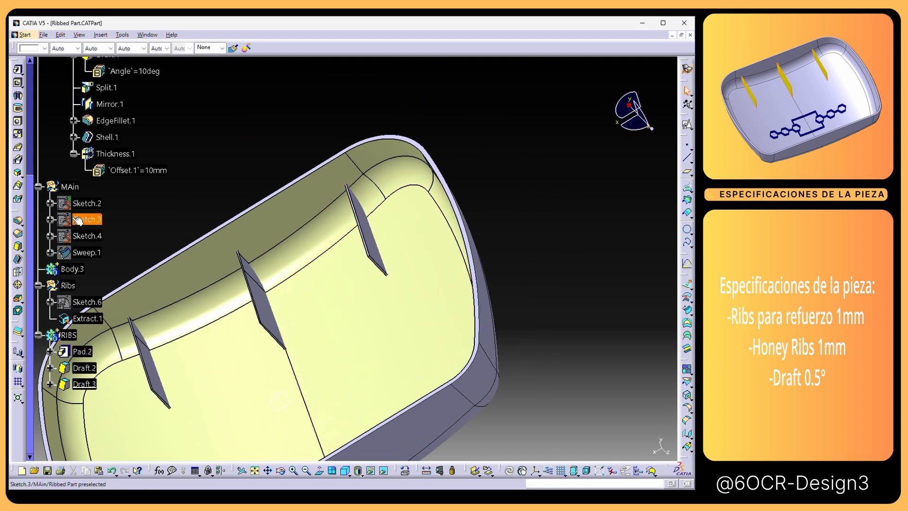
click(16, 249)
middle_drag(328, 292, 393, 265)
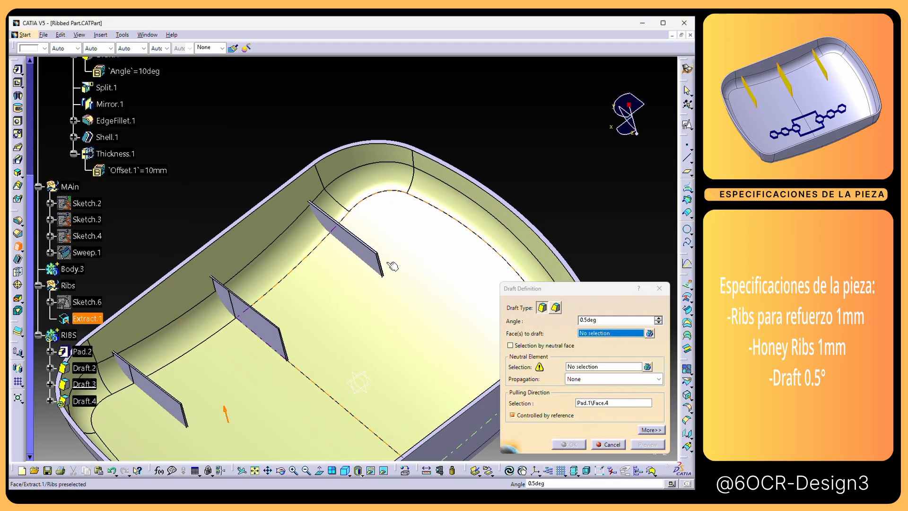
click(364, 252)
middle_drag(463, 243, 414, 194)
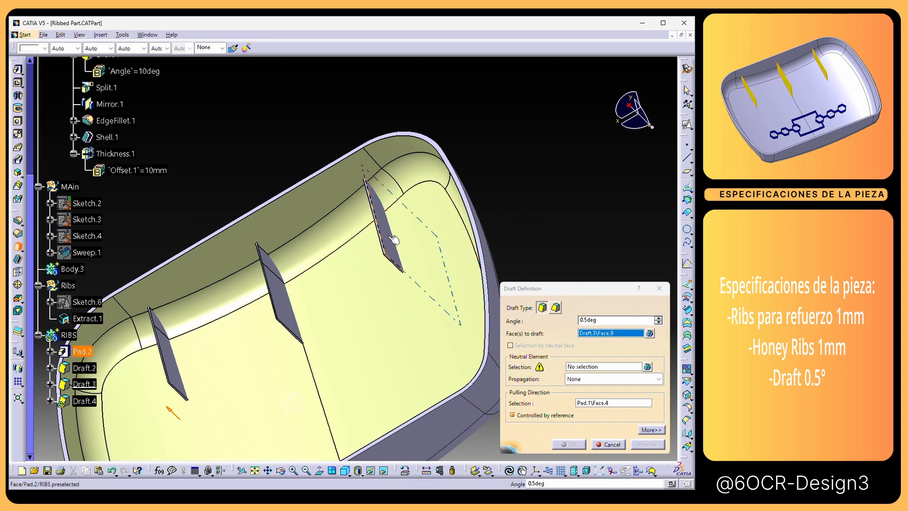
click(396, 241)
click(604, 367)
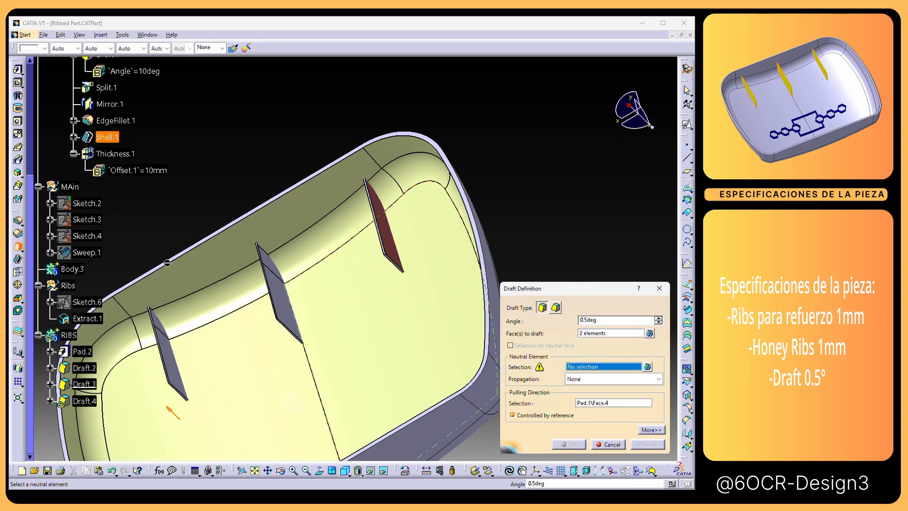
click(87, 318)
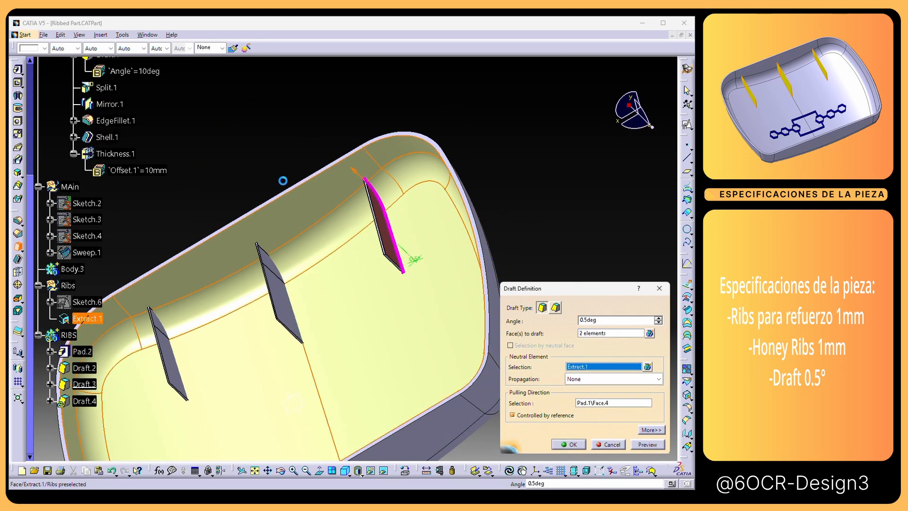
click(570, 444)
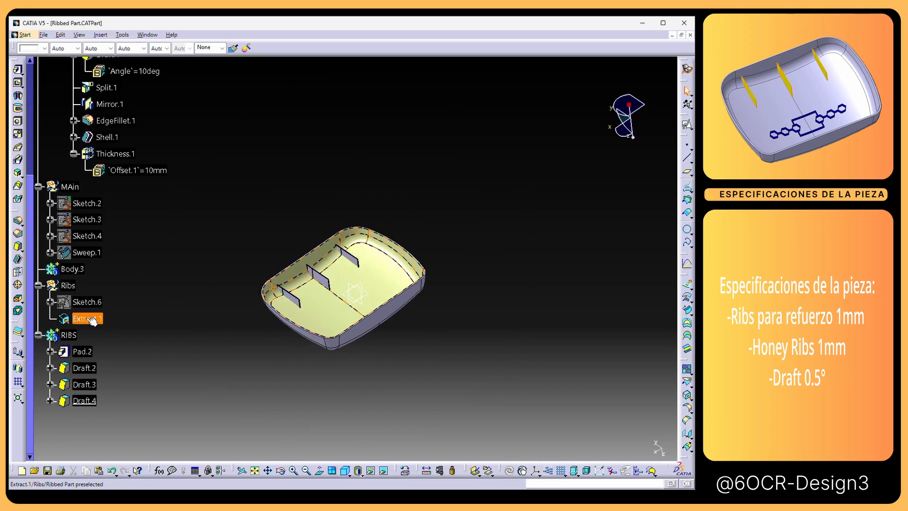
Step: Hide the extracted inner surface Extract.1
right_click(90, 318)
click(116, 142)
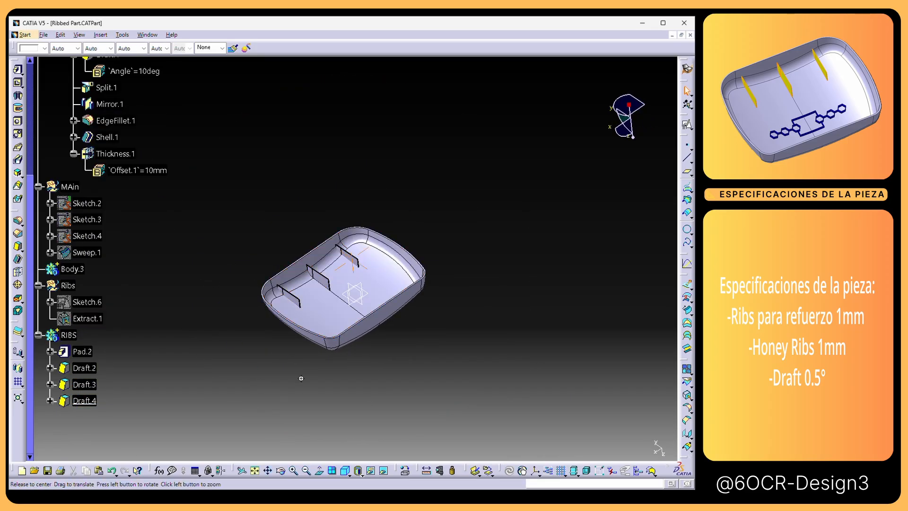
middle_drag(301, 379, 515, 274)
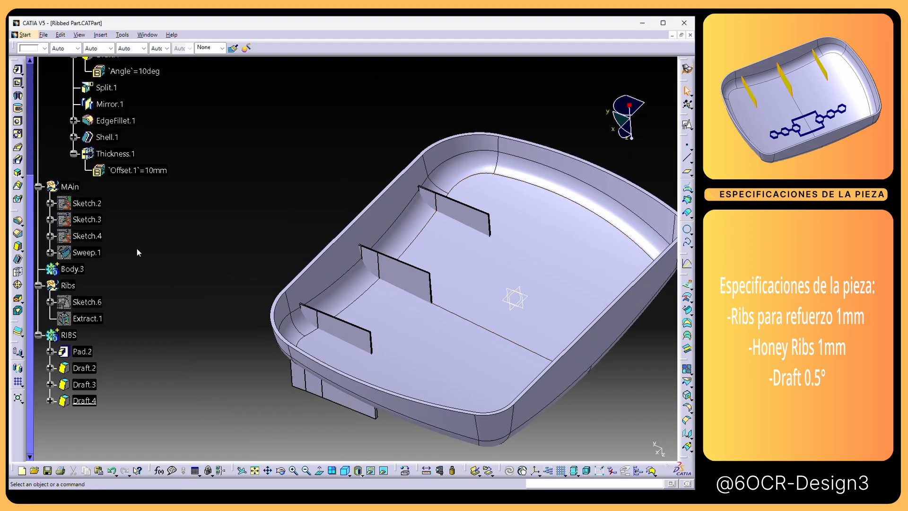
middle_drag(359, 331, 331, 347)
Step: Fillet the upper free-end corner edges of all three ribs with a constant-radius edge fillet
right_click(75, 338)
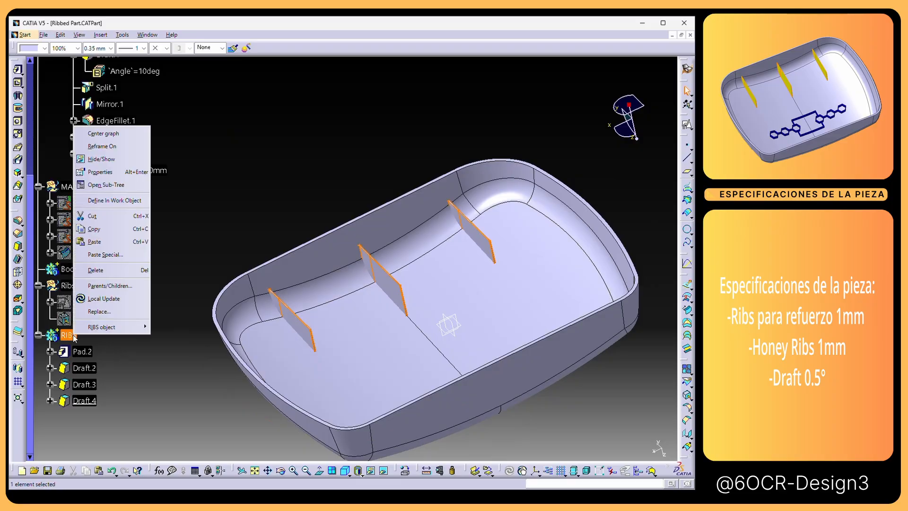
click(162, 391)
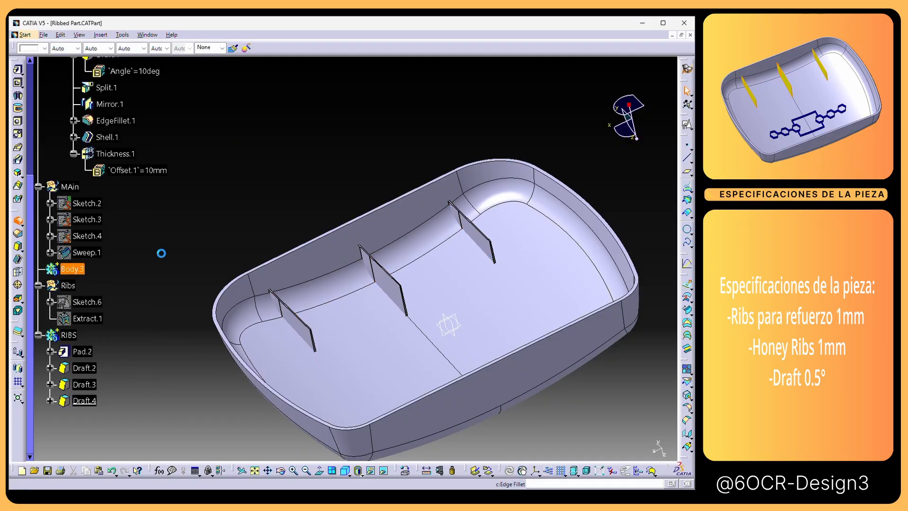
middle_drag(334, 361, 369, 293)
click(325, 396)
click(362, 284)
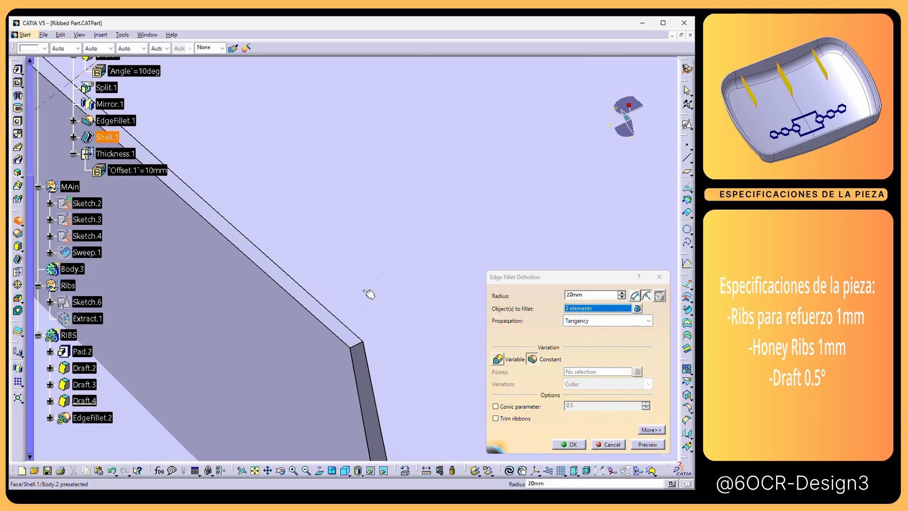
click(362, 347)
middle_drag(362, 348, 418, 452)
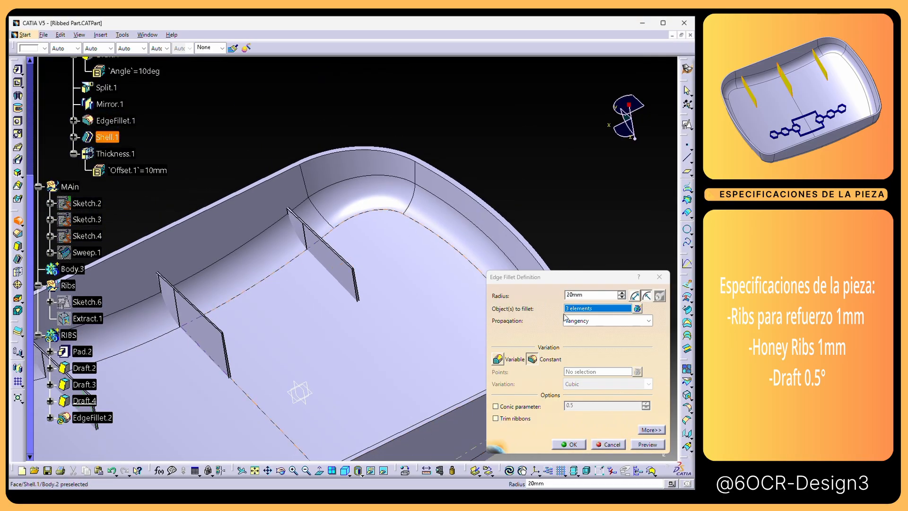
double_click(601, 294)
key(Return)
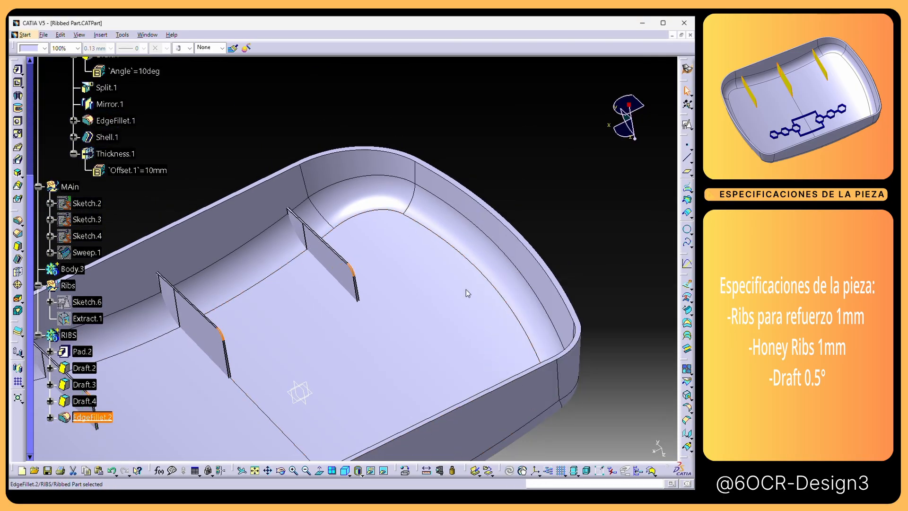
Step: Roll the RIBS body back to Draft.4 as the in-work object, ahead of the edge fillet
middle_drag(566, 166, 321, 333)
right_click(87, 353)
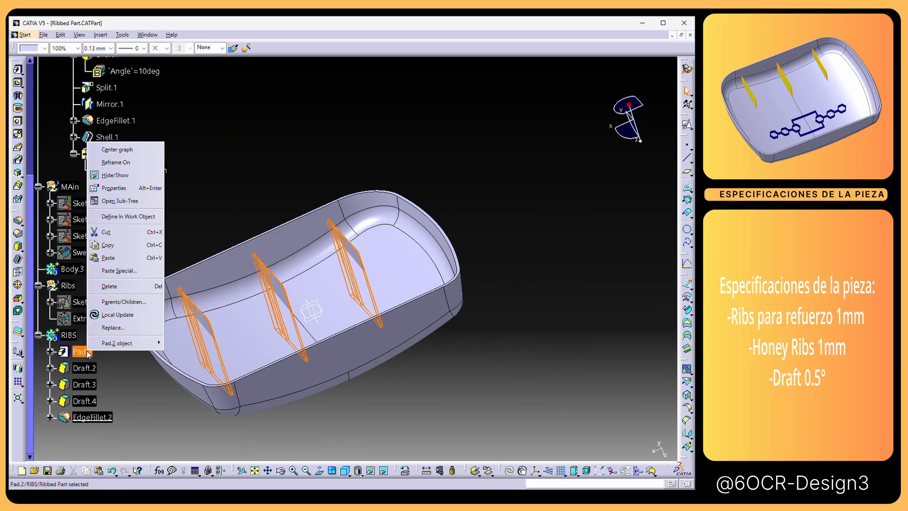
click(128, 217)
middle_drag(385, 399, 425, 258)
right_click(98, 406)
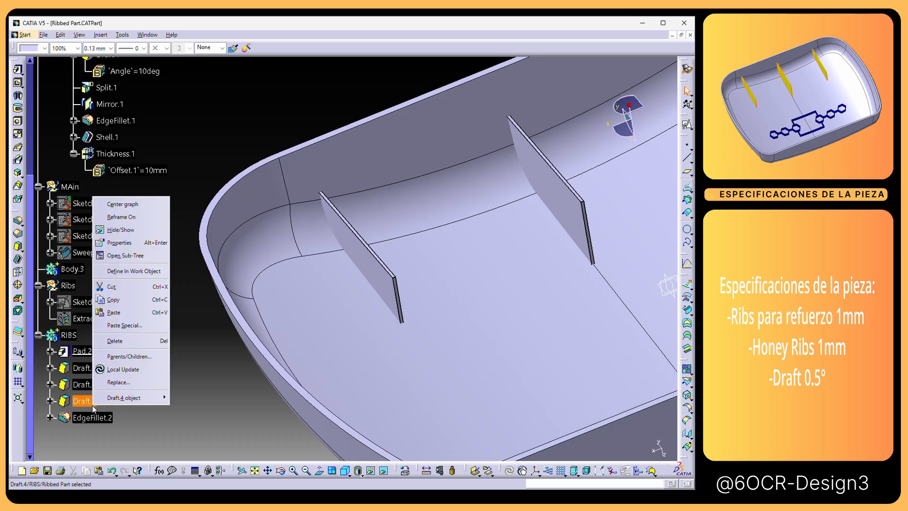
click(141, 265)
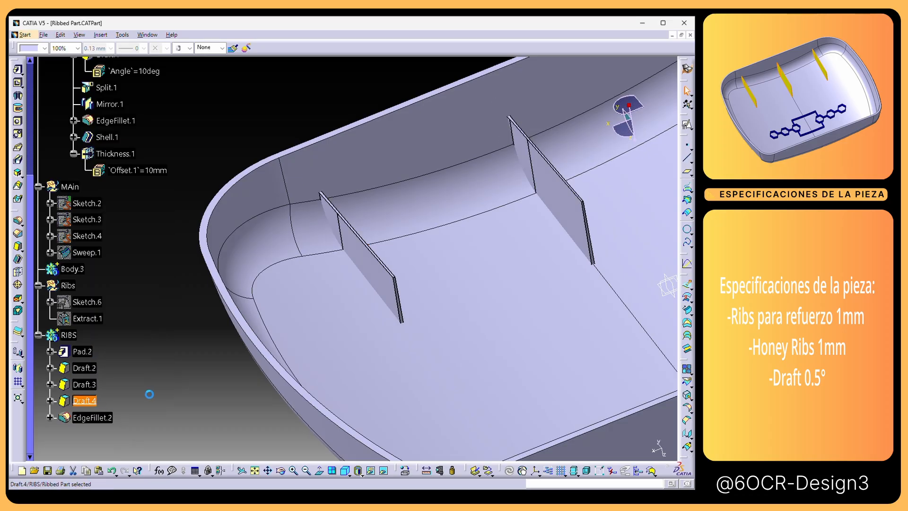
Step: Set up a 5 deg draft on the free-end face of one end rib, with the xy plane as neutral element
click(18, 246)
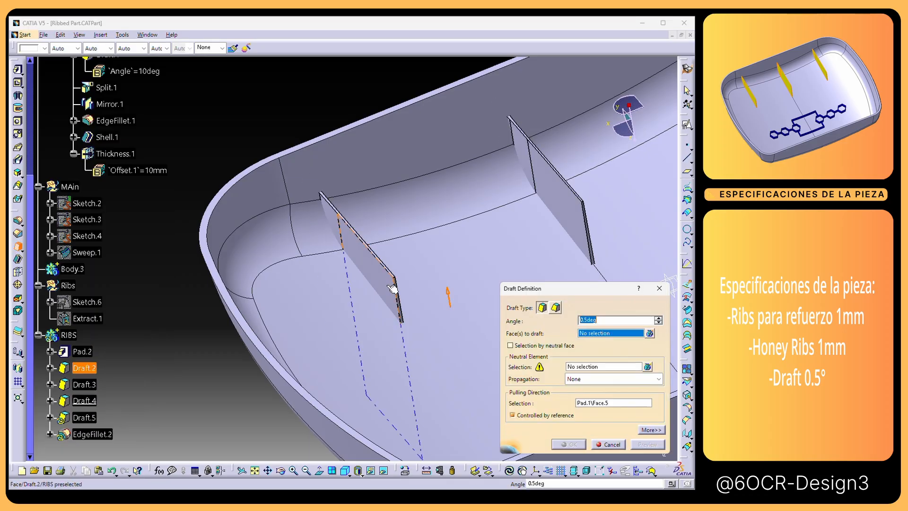
middle_drag(439, 366, 448, 253)
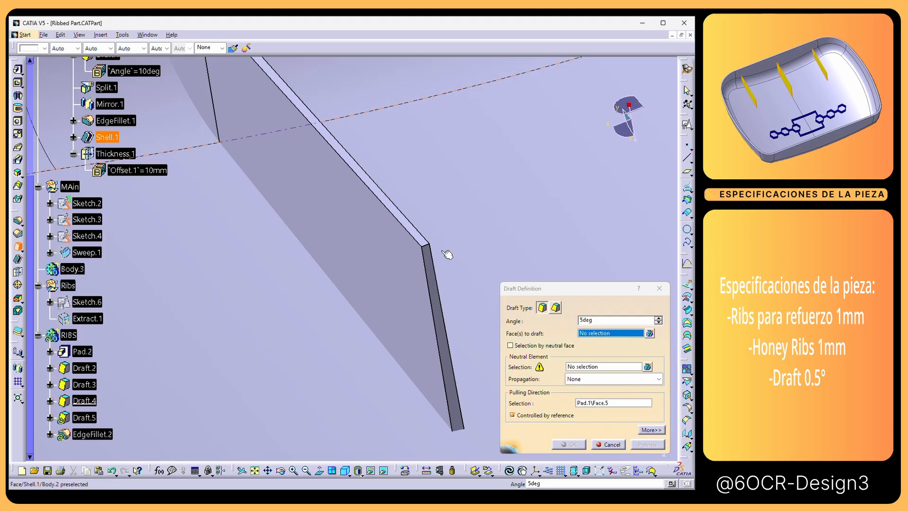
click(440, 292)
middle_drag(440, 292, 598, 433)
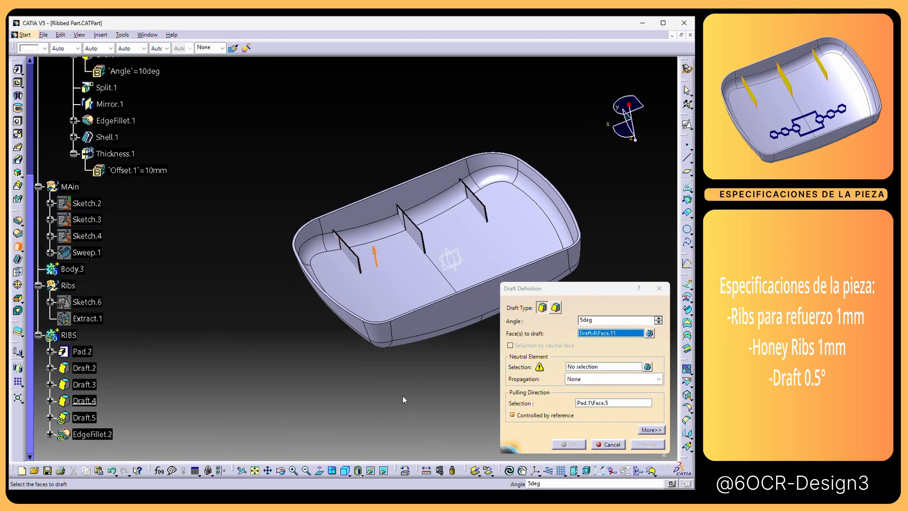
click(465, 261)
click(404, 281)
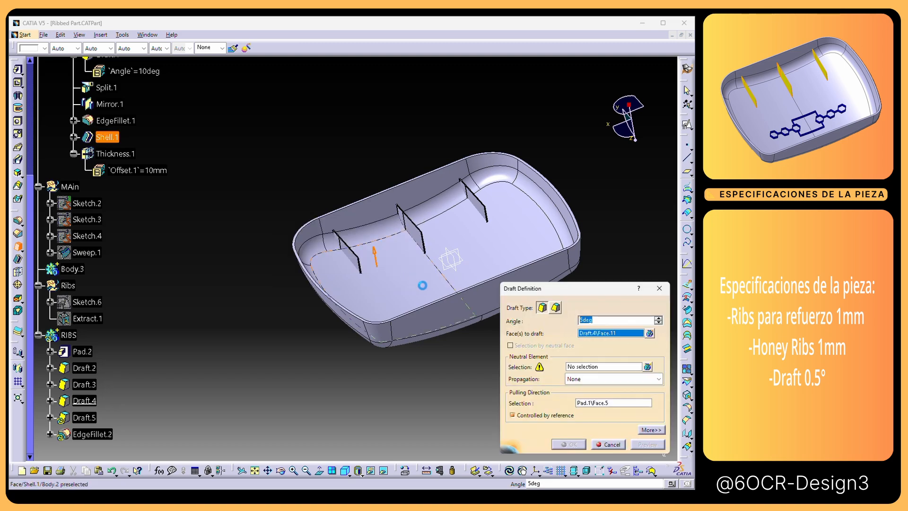
click(610, 367)
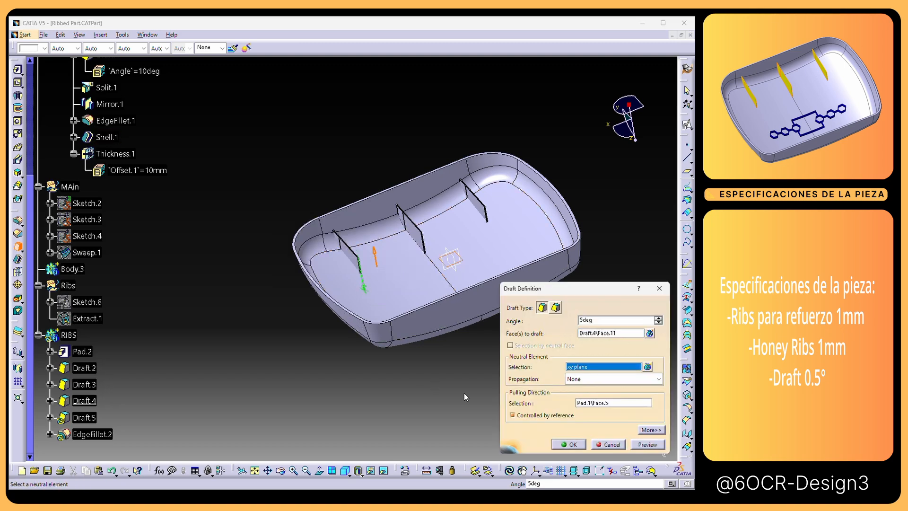
middle_drag(410, 356, 499, 286)
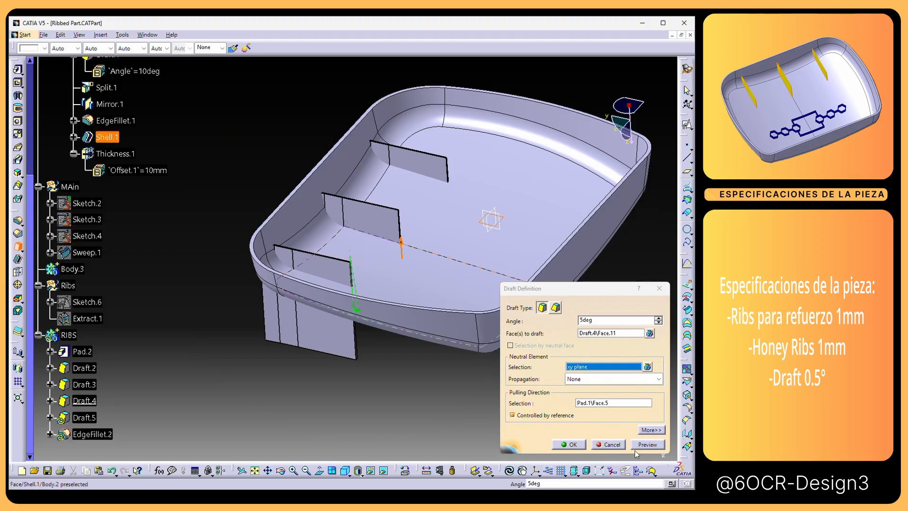
Step: Preview the 5 deg draft on the end rib's free end, check it against the neighbouring ribs and accept it
click(648, 444)
middle_drag(501, 341, 468, 318)
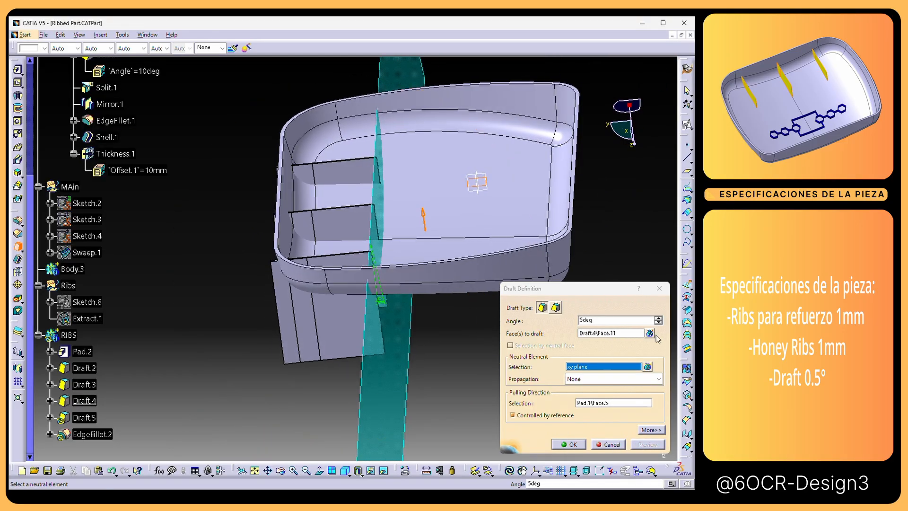
click(650, 333)
middle_drag(397, 369, 419, 194)
middle_drag(411, 244, 358, 464)
click(650, 446)
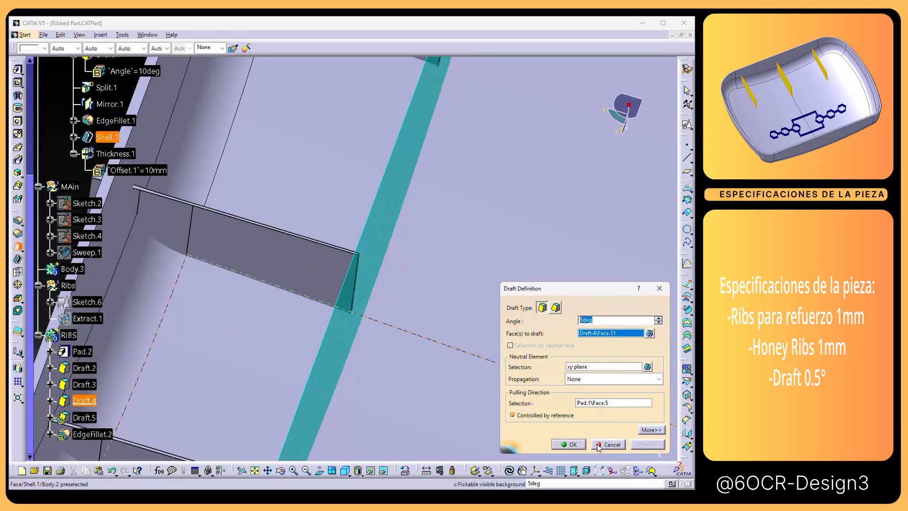
click(578, 446)
middle_drag(535, 381, 369, 248)
click(264, 393)
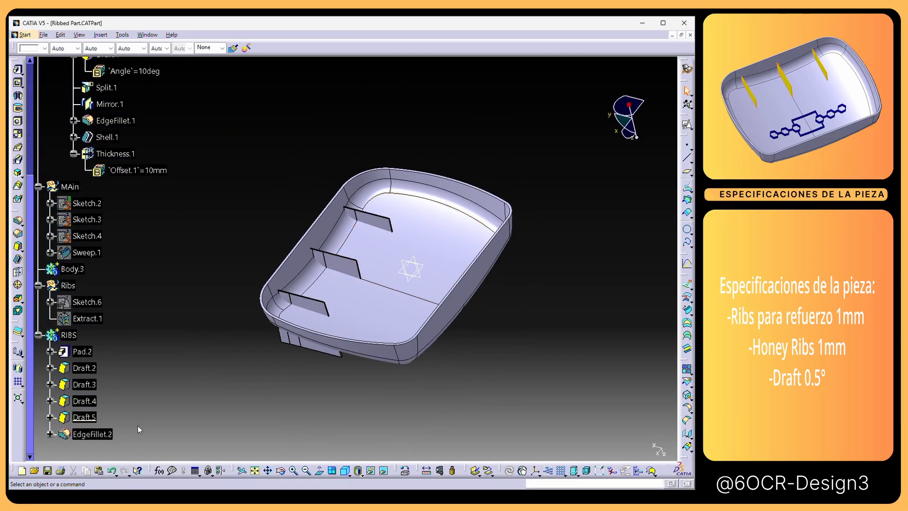
Step: Edit Draft.5 to include the free-end faces of the other two ribs as well
double_click(93, 418)
middle_drag(367, 395, 446, 215)
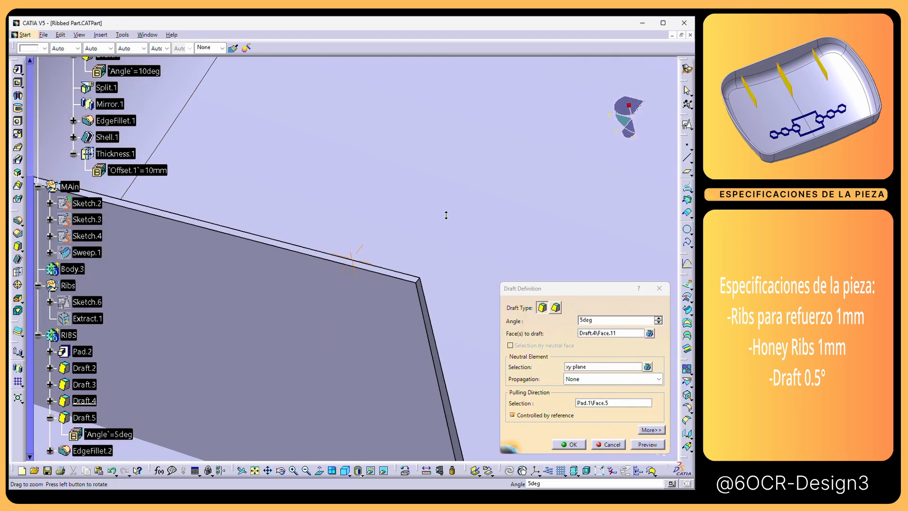
click(609, 334)
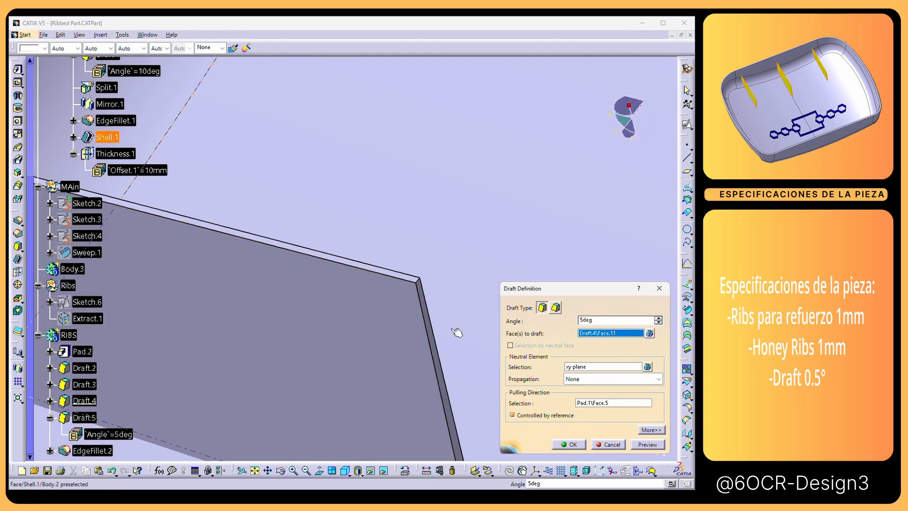
click(434, 347)
middle_drag(440, 189, 463, 192)
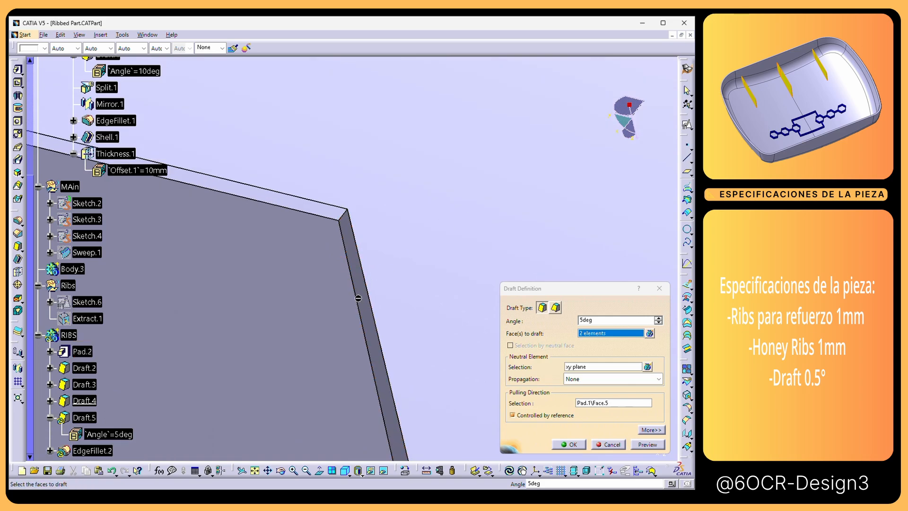
click(360, 299)
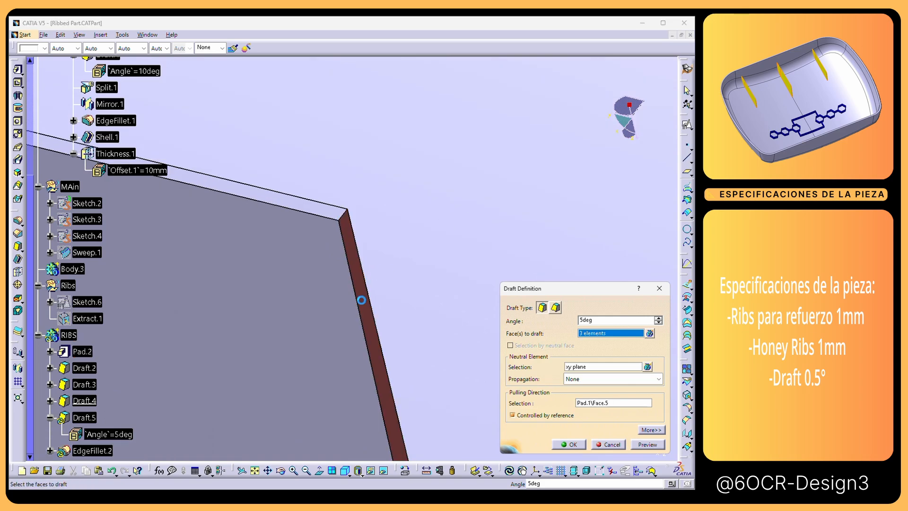
click(572, 445)
middle_drag(497, 220, 488, 393)
click(488, 393)
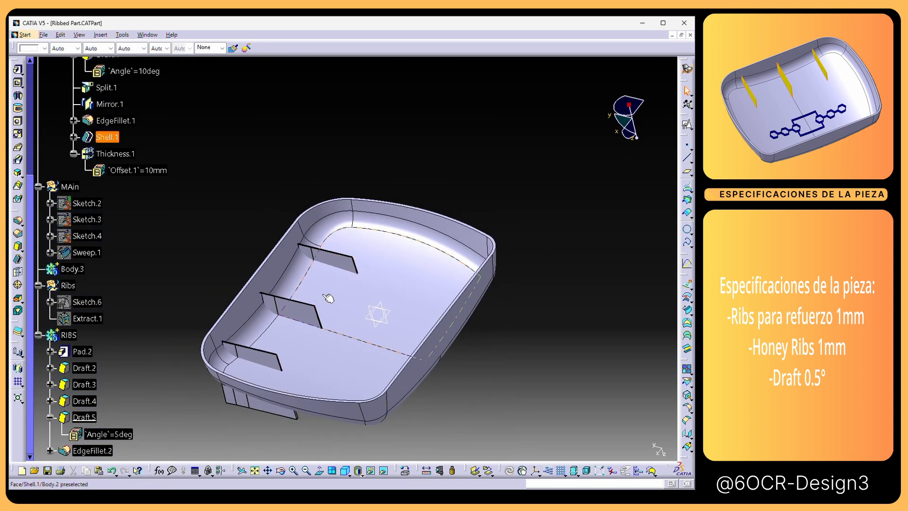
Step: Make EdgeFillet.2 the in-work object of the RIBS body again
right_click(99, 455)
click(138, 441)
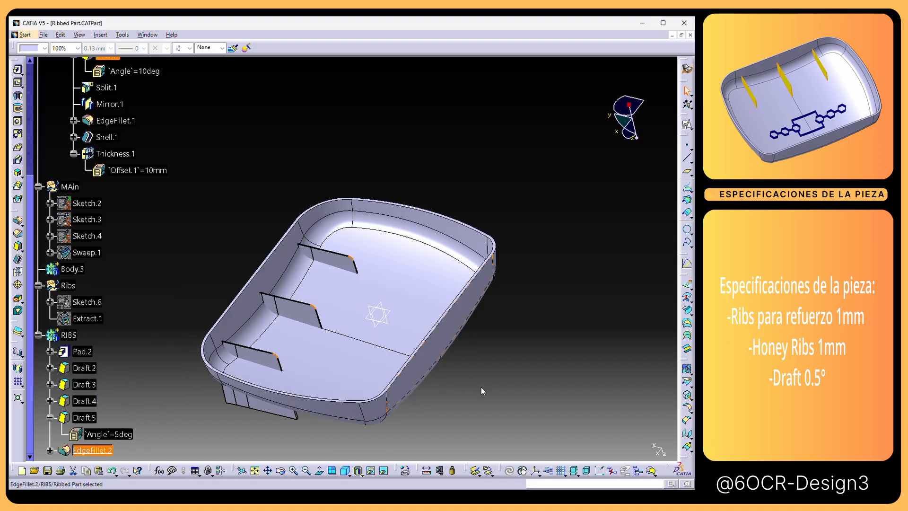
middle_drag(440, 289, 318, 260)
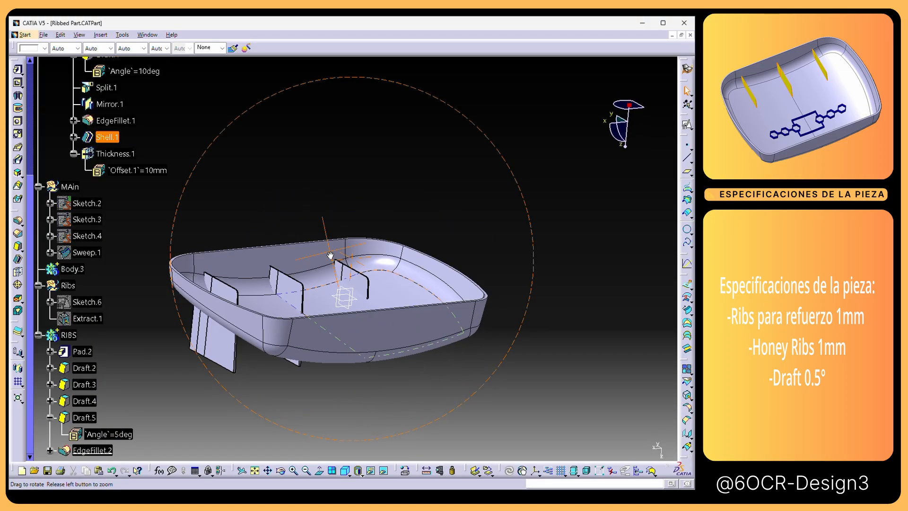
Step: Set the angle of Draft.5 on the rib free ends to 10 deg
double_click(108, 434)
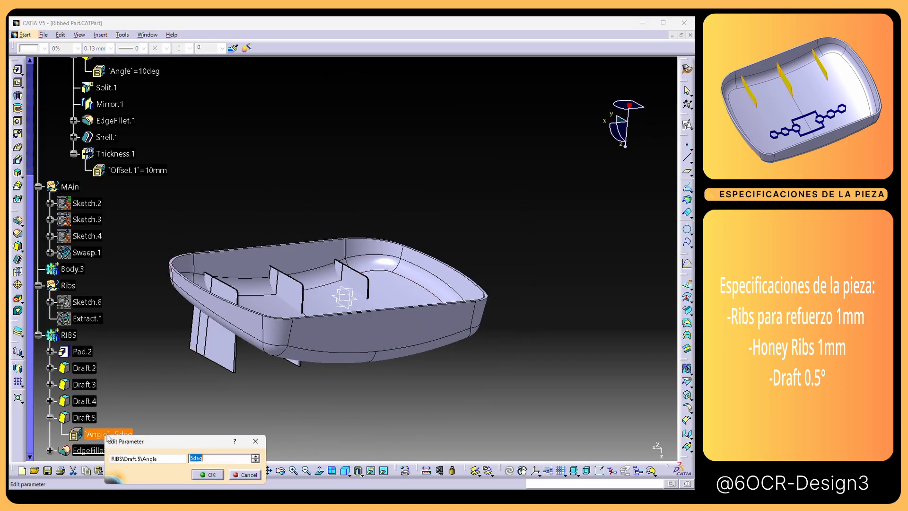
text(10)
key(Return)
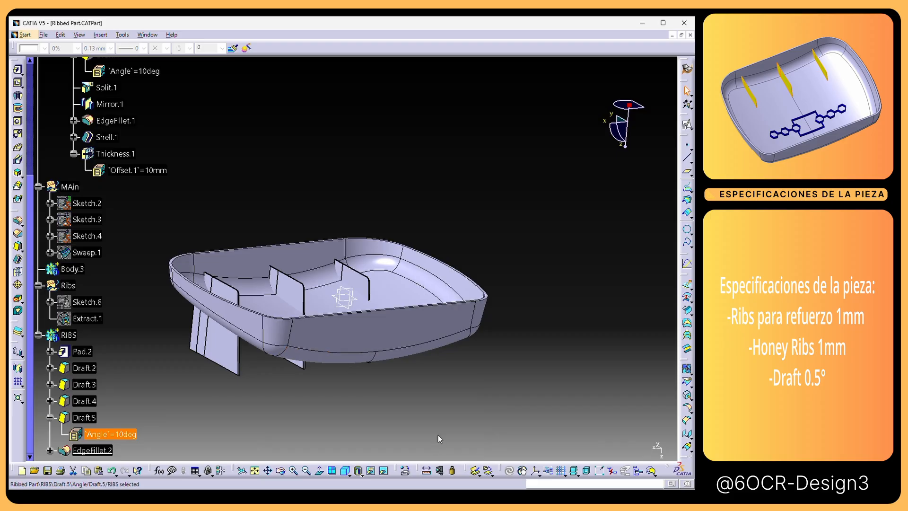
Step: Collapse Body.2 in the specification tree and make PartBody the in-work object
scroll(66, 246, up, 3)
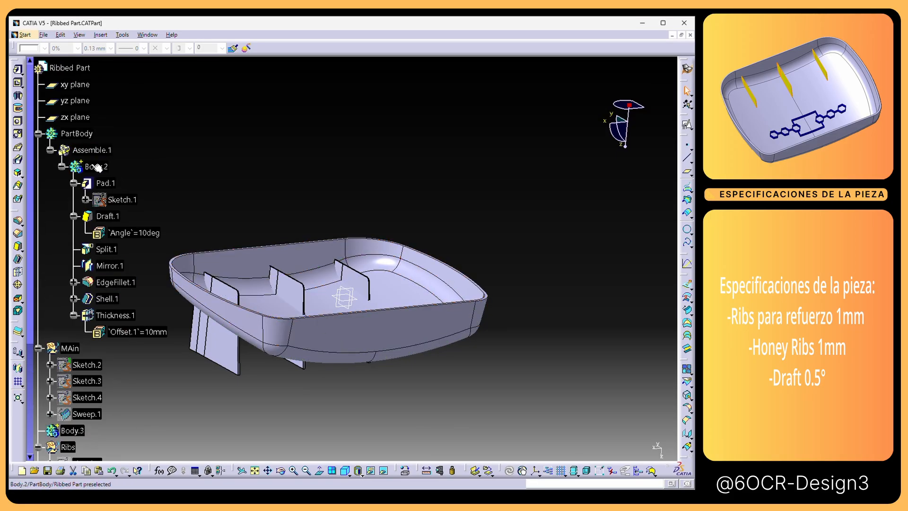
right_click(91, 135)
click(218, 113)
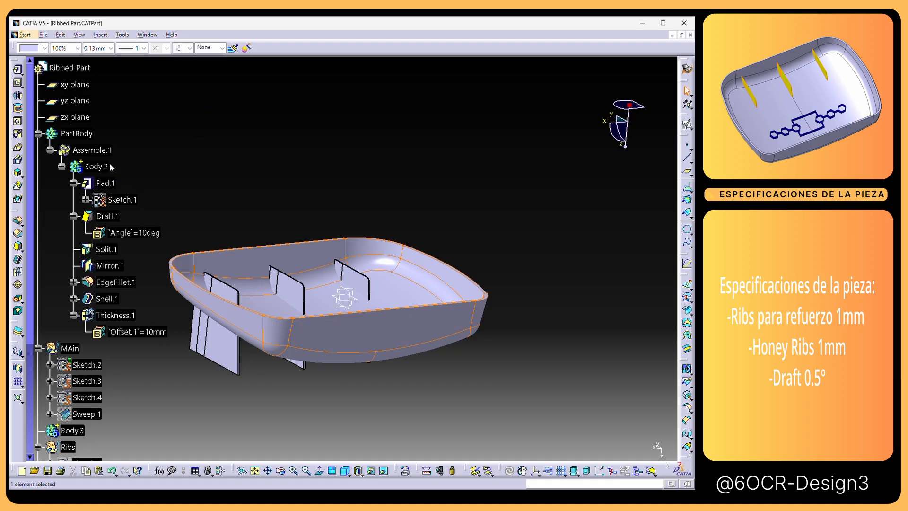
click(62, 166)
right_click(93, 138)
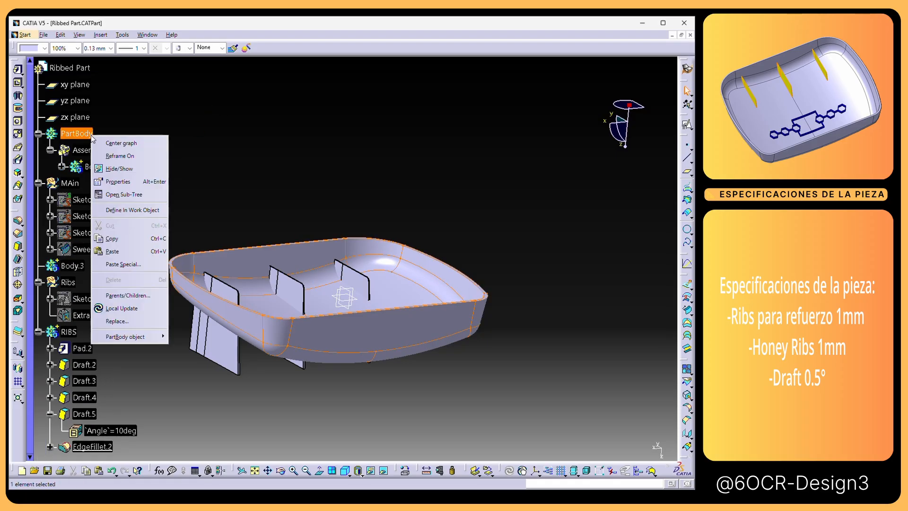
click(183, 140)
click(182, 140)
Step: Union-trim the RIBS body with PartBody, removing the three rib portions that protrude beneath the tray
click(71, 333)
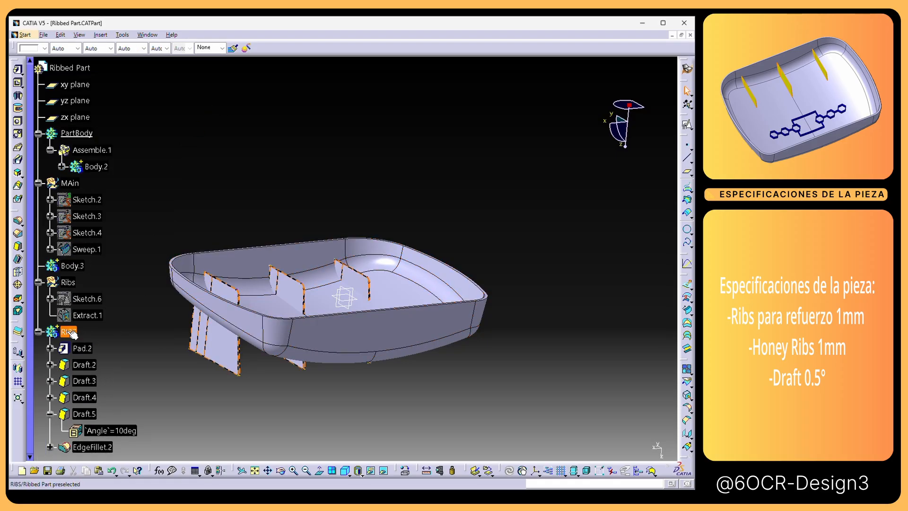
right_click(73, 335)
mouse_move(124, 326)
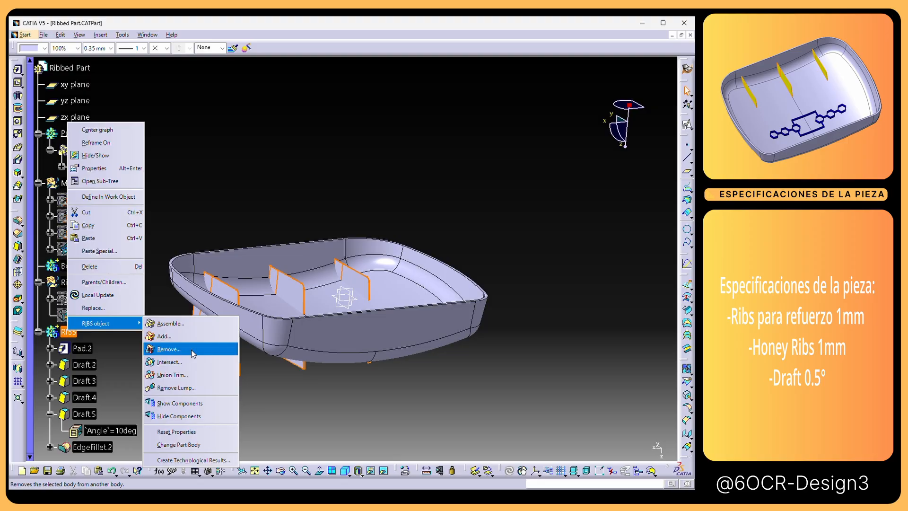
click(192, 376)
click(611, 417)
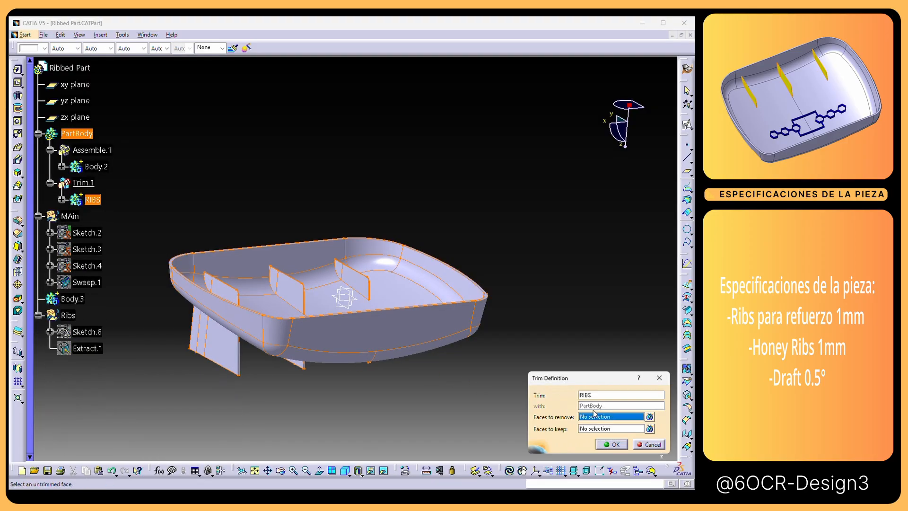
middle_drag(364, 420, 348, 303)
click(251, 318)
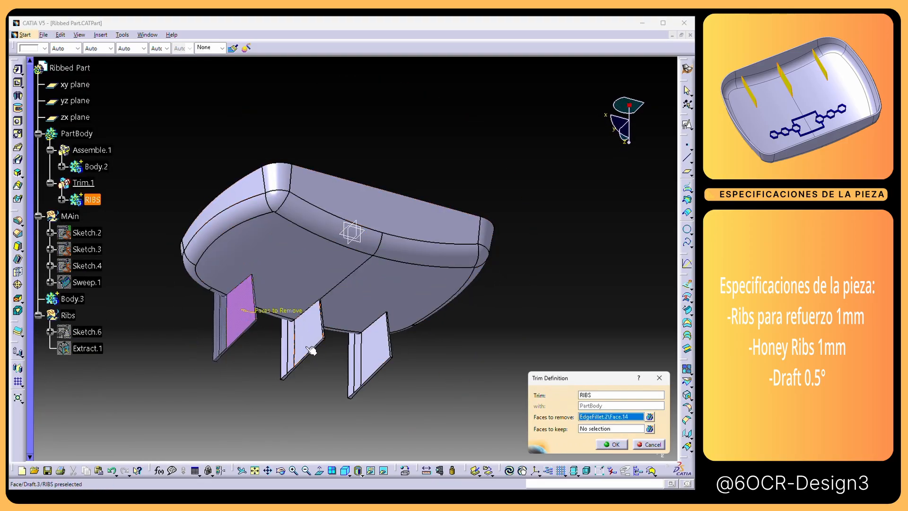
click(308, 347)
click(387, 358)
middle_drag(387, 358, 441, 422)
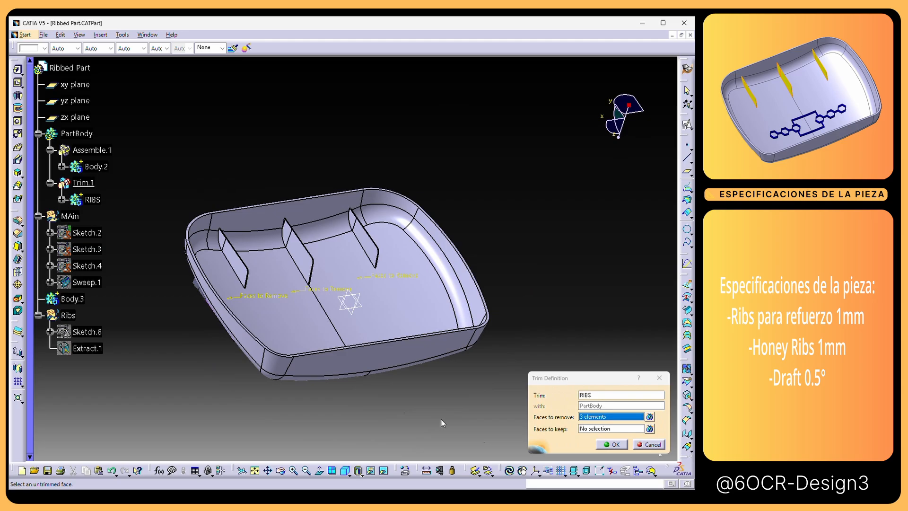
click(613, 445)
Step: Make the Ribs geometrical set the in-work object and start a positioned sketch on the xy plane with H reversed
middle_drag(486, 396, 255, 308)
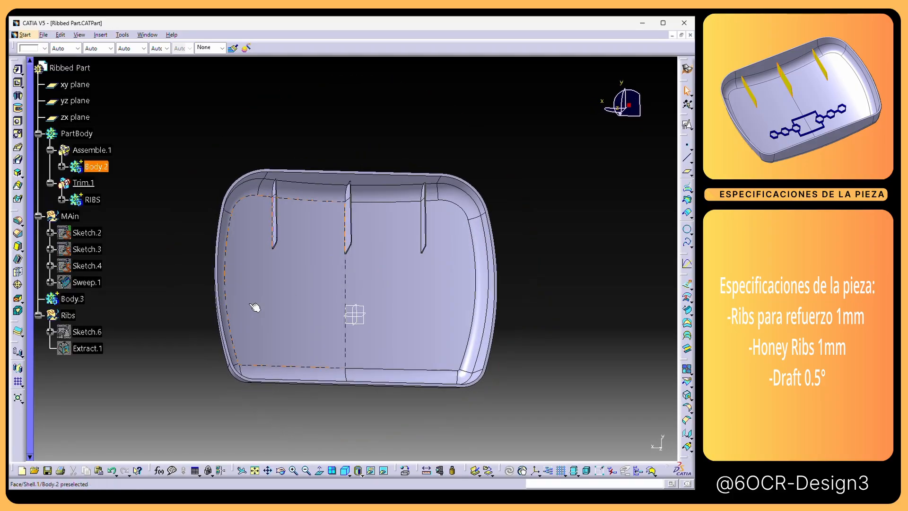
right_click(69, 315)
click(102, 181)
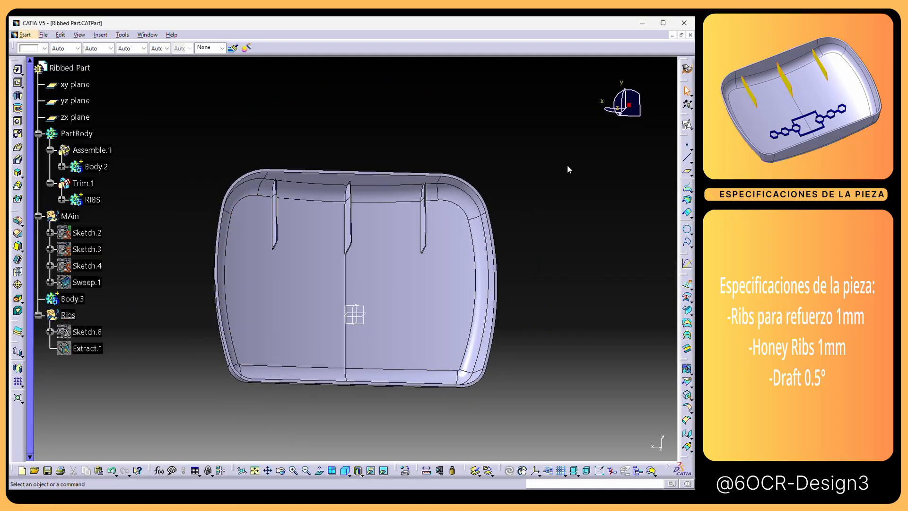
click(687, 126)
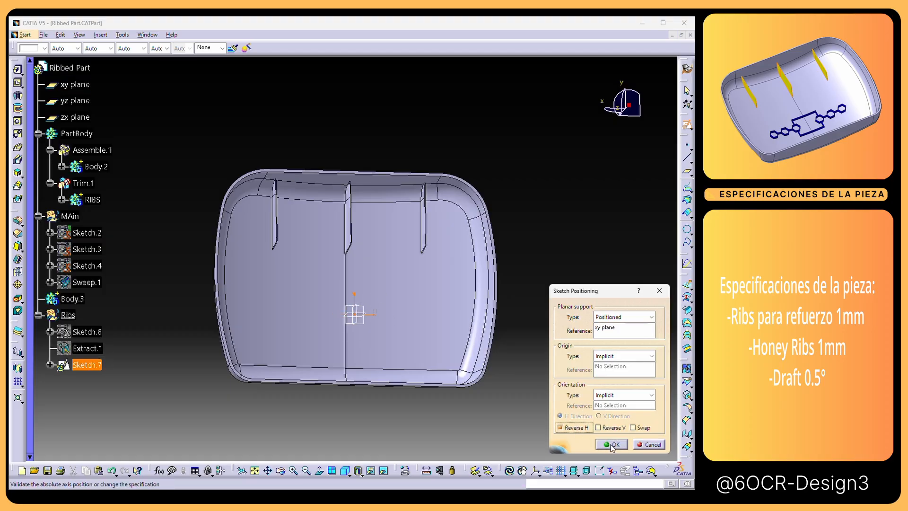
click(612, 444)
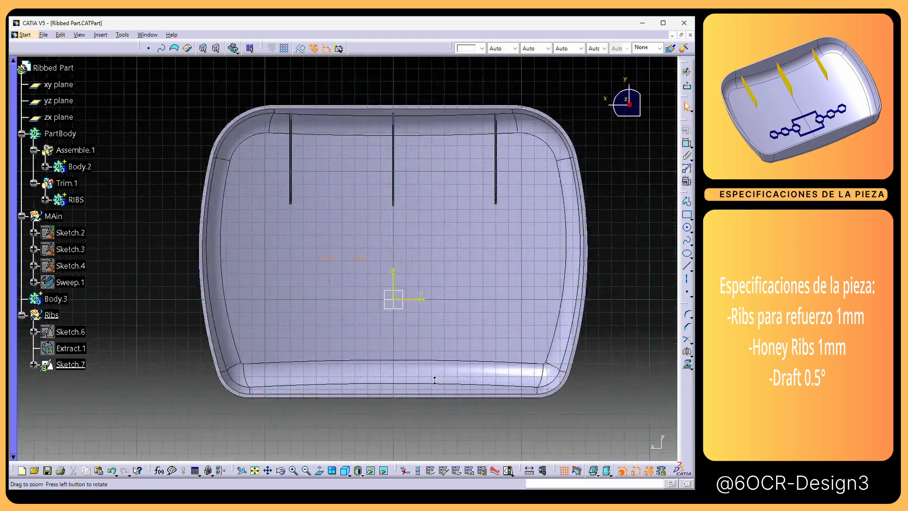
Step: Sketch a regular hexagon centred on the horizontal axis, about 77 mm left of the origin, with an inscribed radius of about 16 mm
middle_drag(435, 380, 386, 338)
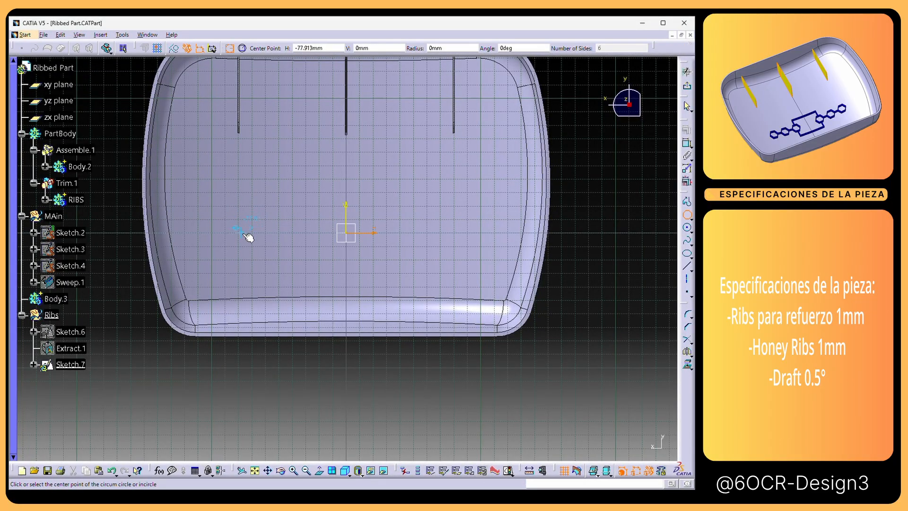
click(242, 233)
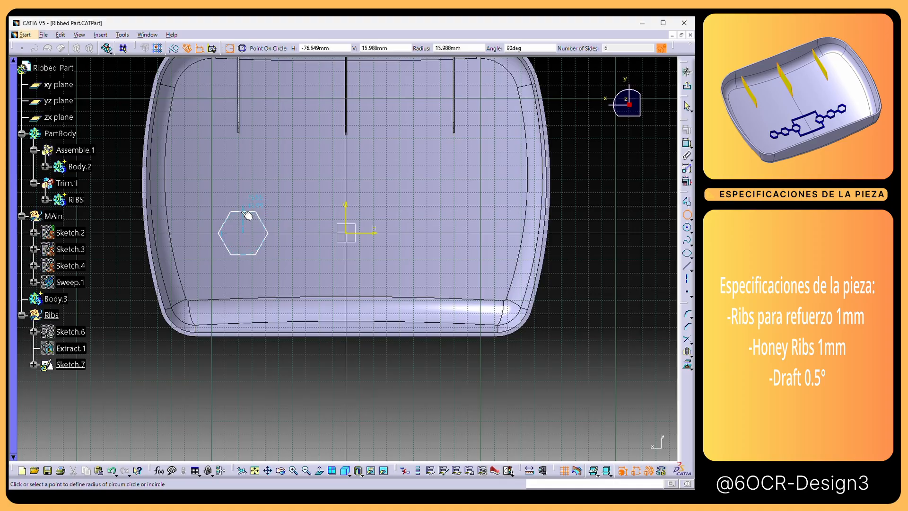
click(247, 216)
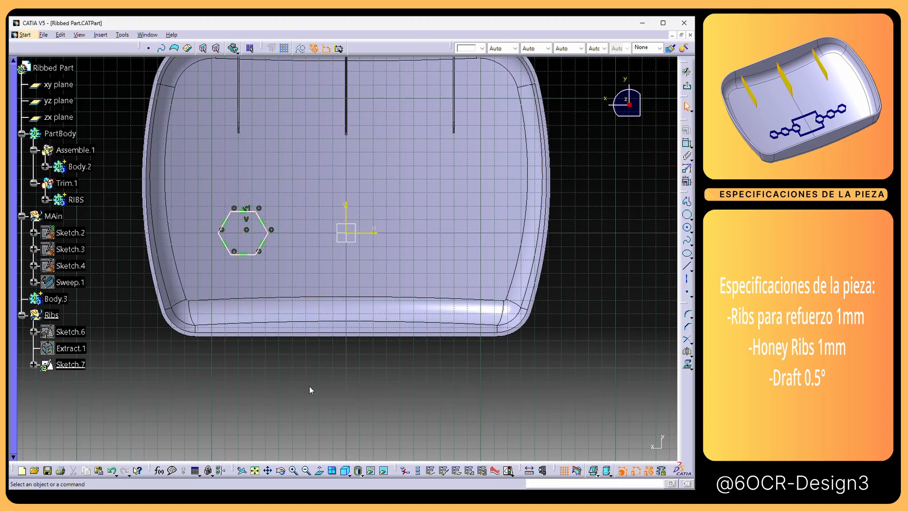
scroll(247, 215, up, 4)
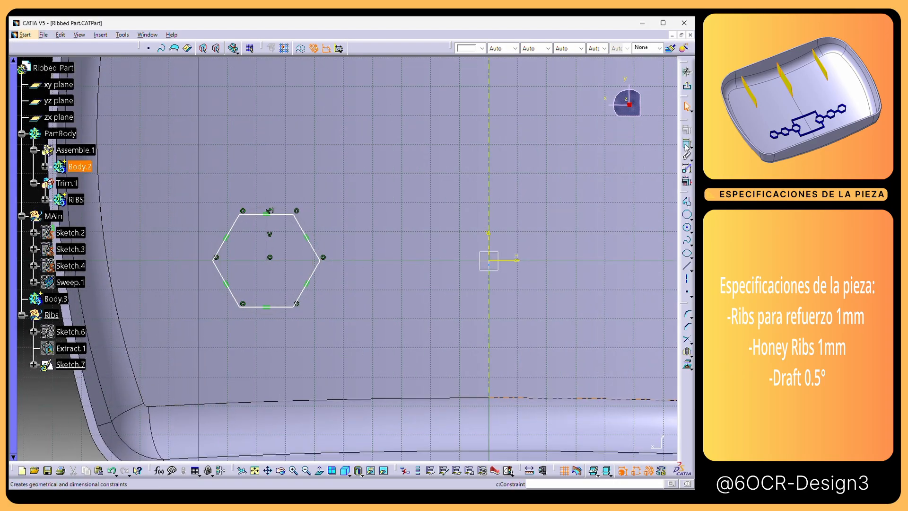
click(295, 225)
middle_drag(250, 193, 209, 245)
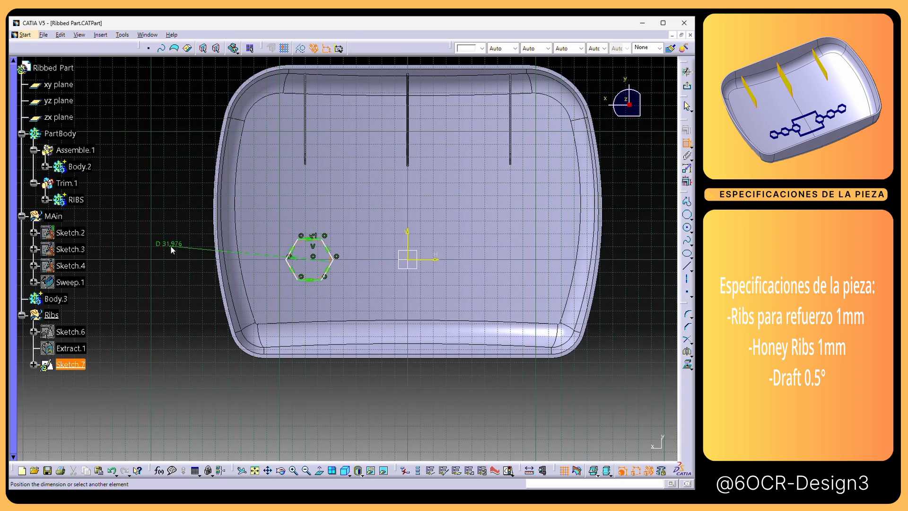
key(Escape)
Step: Dimension the distance between the hexagon's two horizontal edges and set it to 15 mm
middle_drag(391, 407, 433, 334)
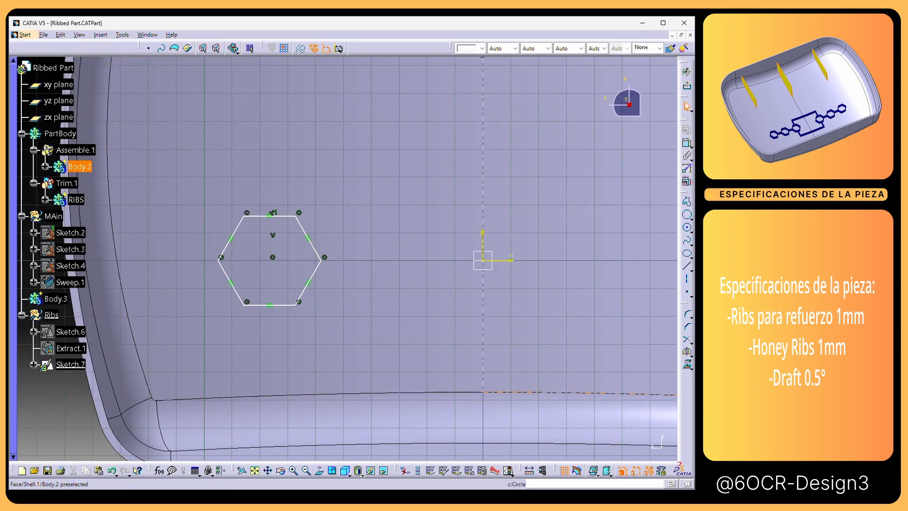
click(282, 217)
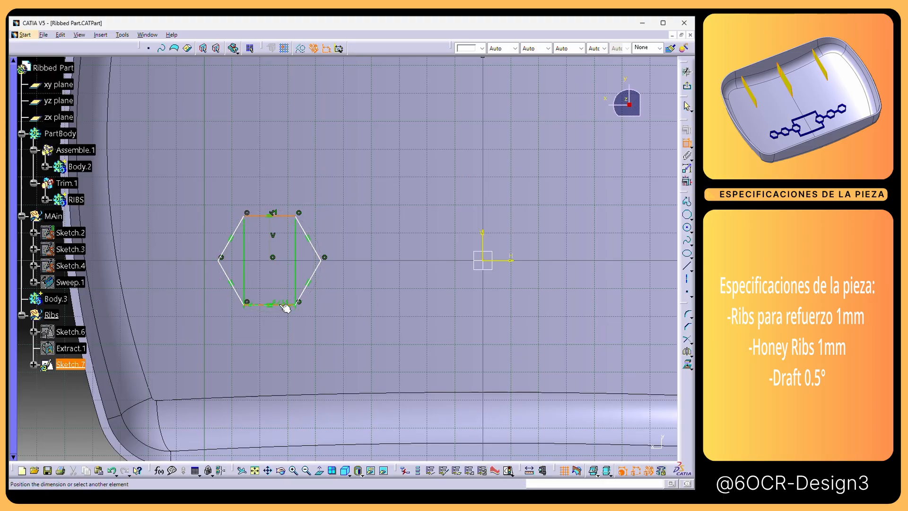
double_click(363, 251)
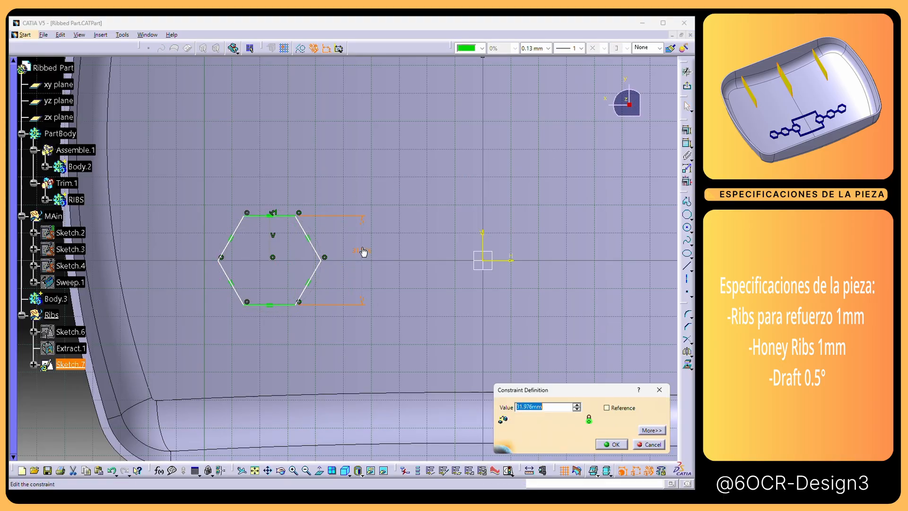
key(Return)
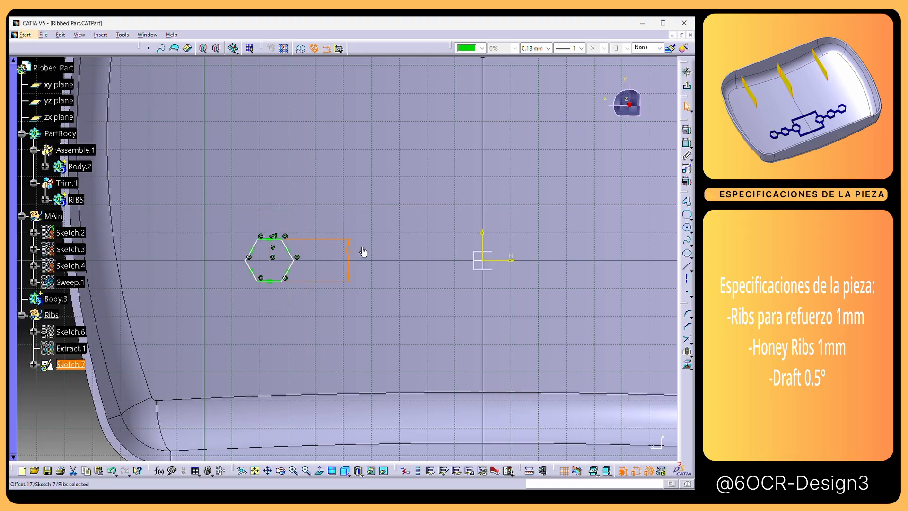
middle_drag(392, 311, 401, 400)
click(411, 404)
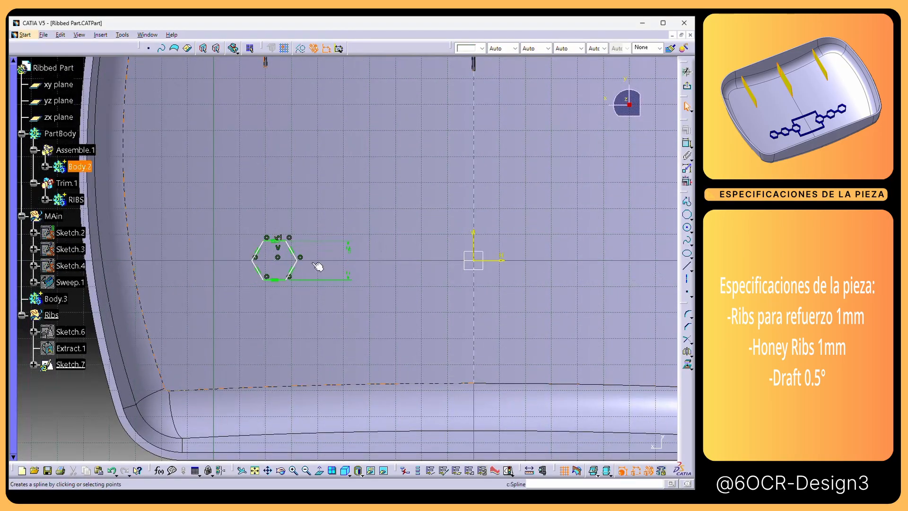
Step: Select the hexagon's whole outline with Auto Search and duplicate it by translation, with 4 instances at 25 mm spacing along the horizontal axis towards the origin
right_click(290, 248)
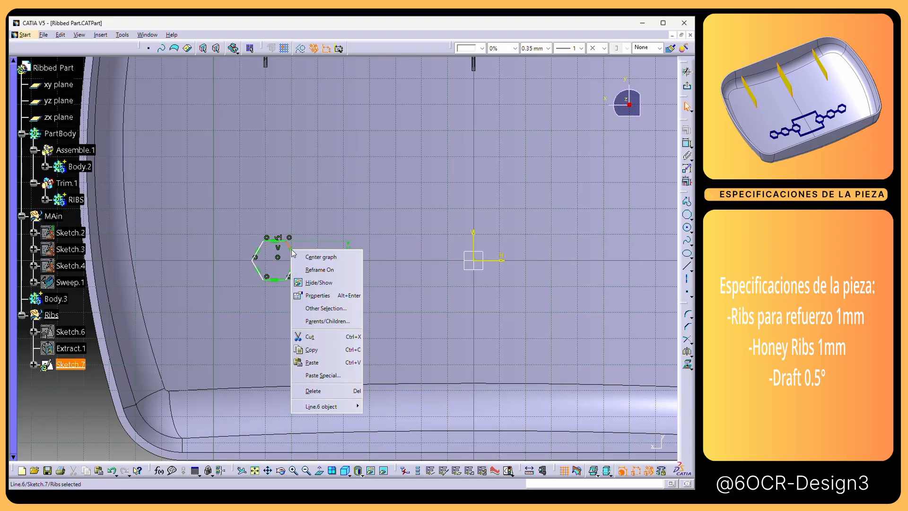
mouse_move(346, 410)
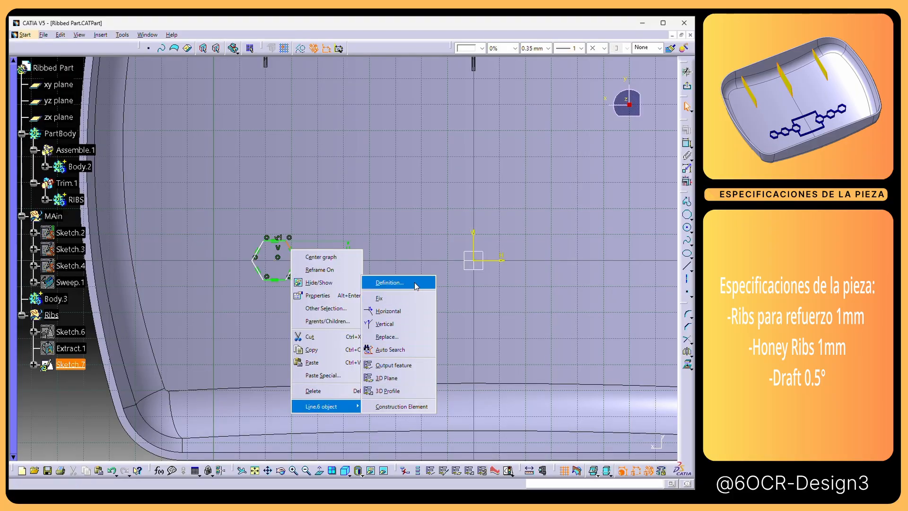
click(401, 350)
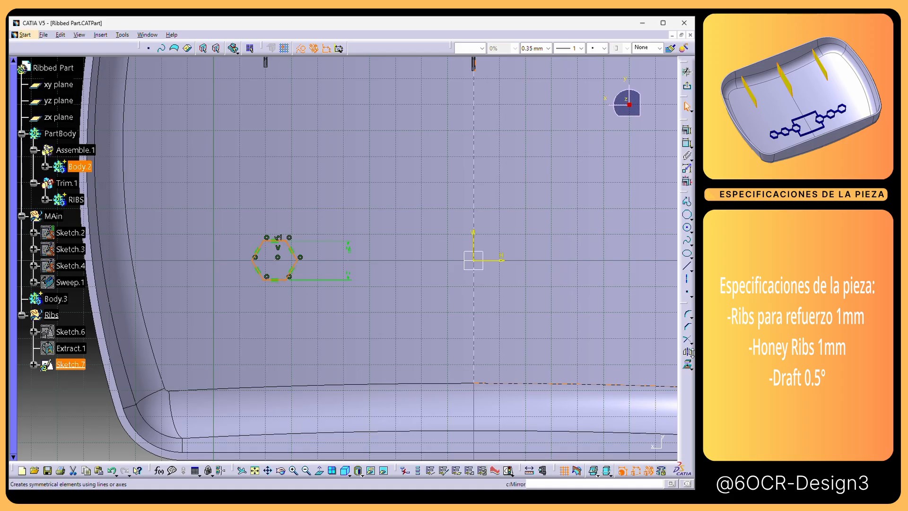
click(726, 361)
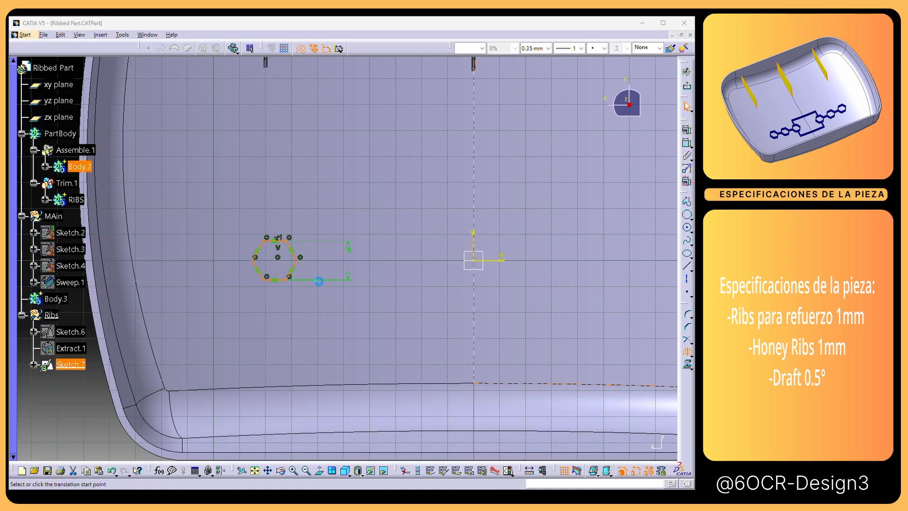
click(278, 260)
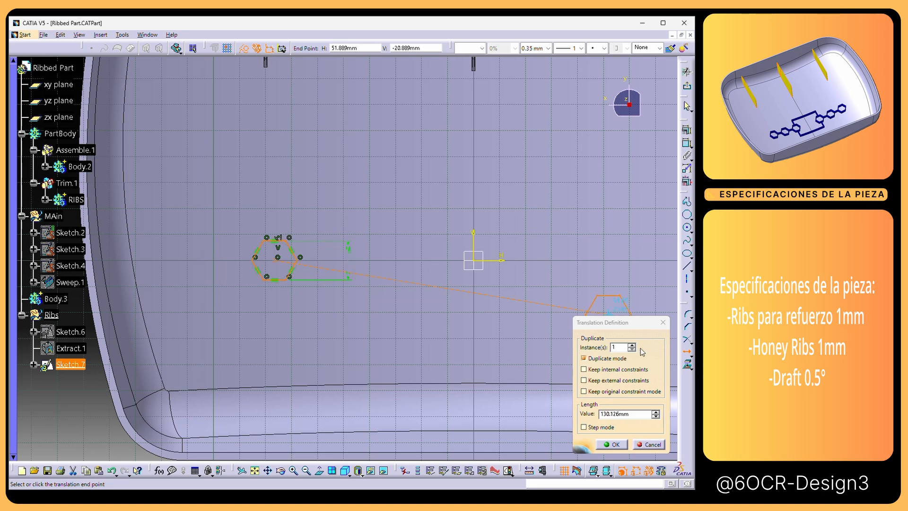
drag(633, 416, 572, 417)
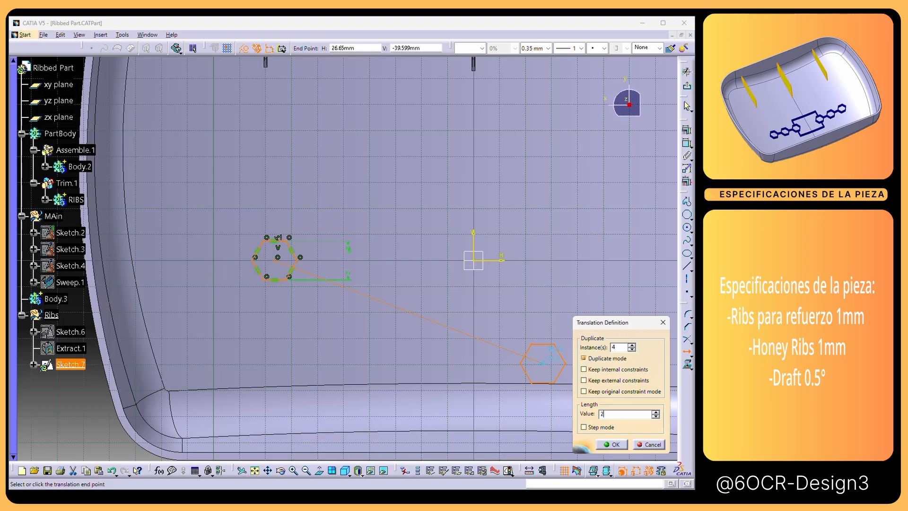
text(5)
key(Return)
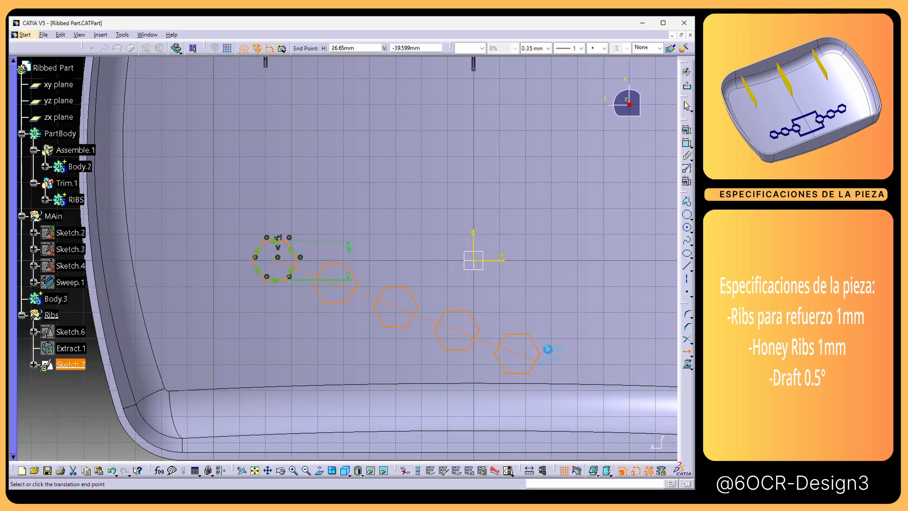
click(585, 263)
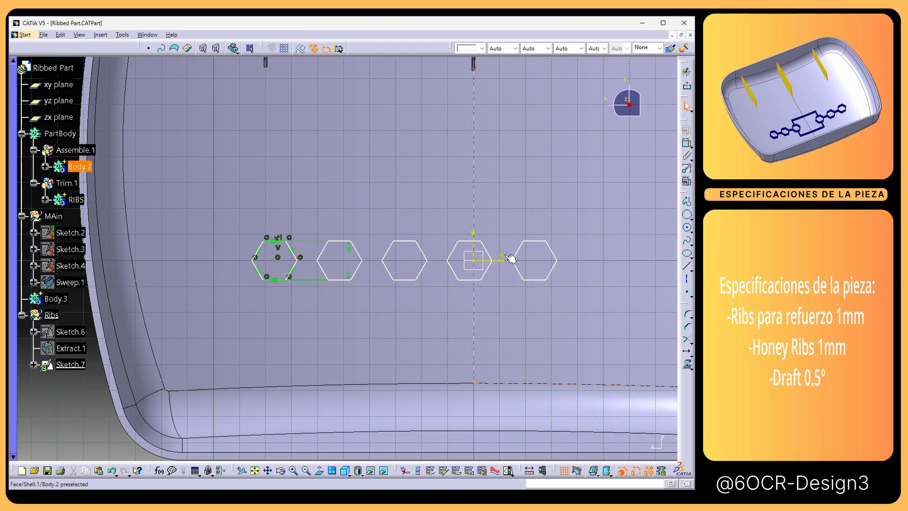
Step: Select the complete outline of the duplicated hexagon around the sketch origin with Auto Search and delete it
right_click(492, 256)
mouse_move(544, 410)
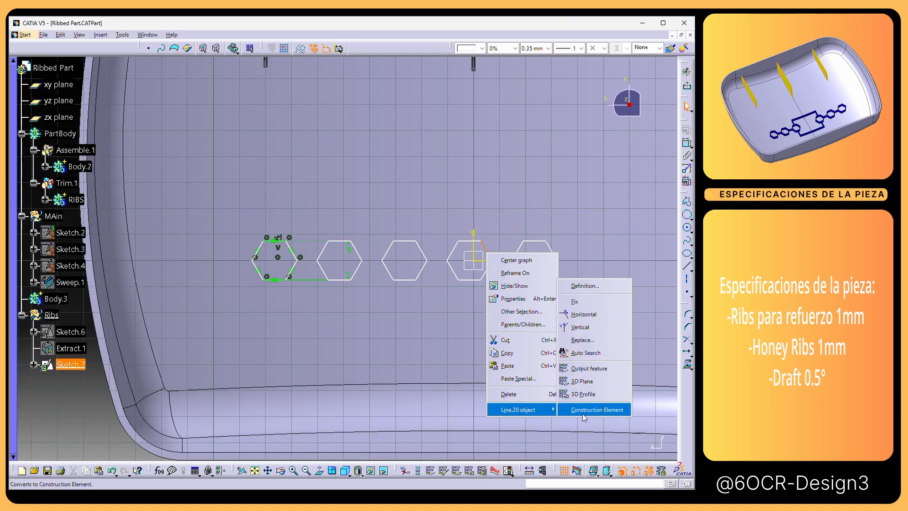
click(605, 353)
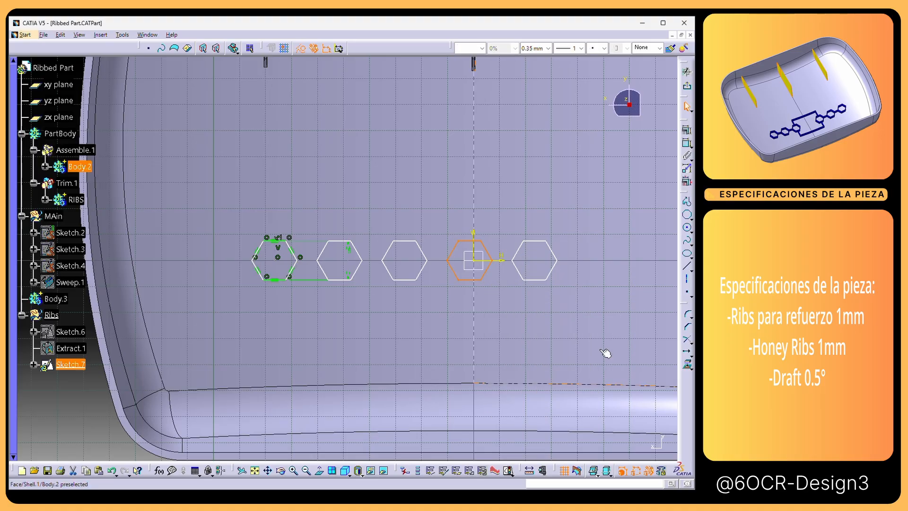
key(Delete)
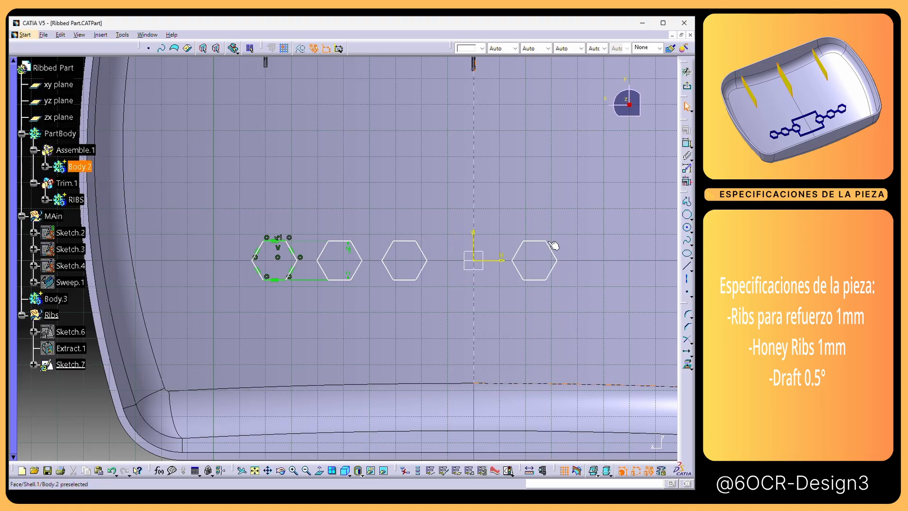
Step: Dim the 3D geometry behind the sketch and delete the duplicated hexagon to the right of the origin
click(513, 475)
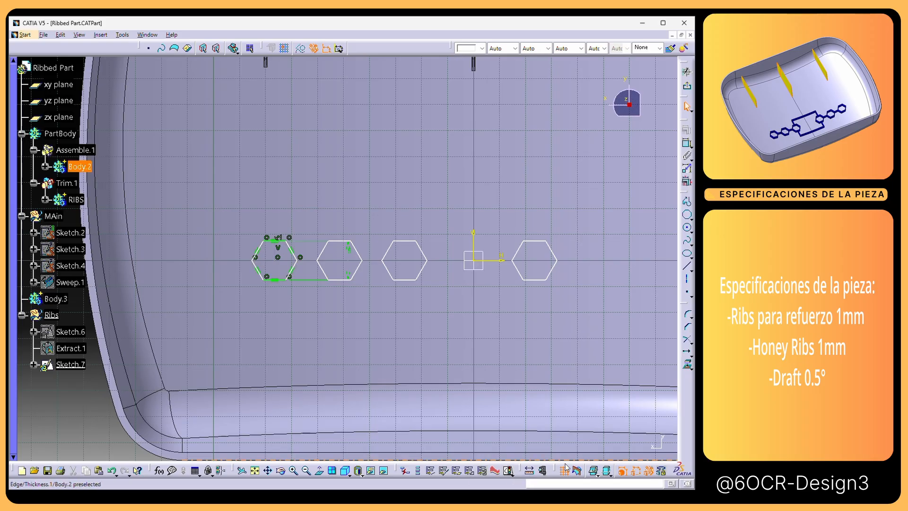
click(597, 475)
click(605, 473)
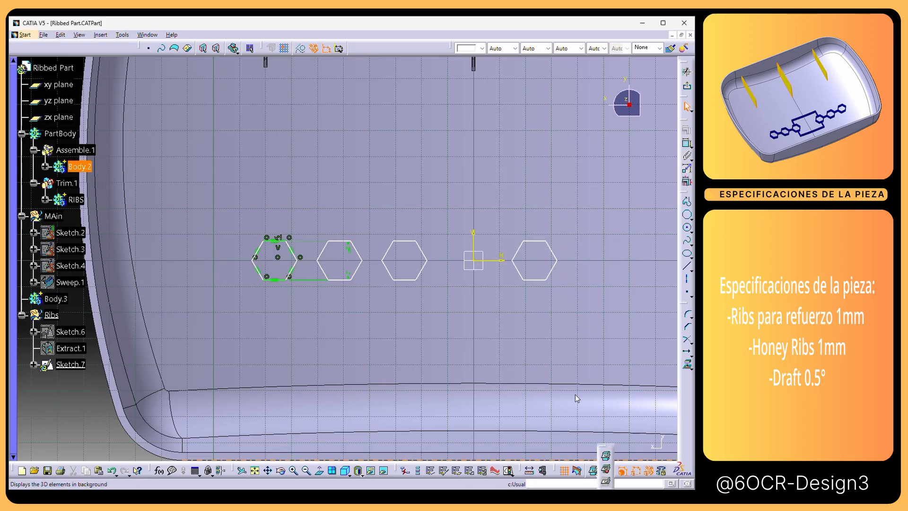
click(534, 245)
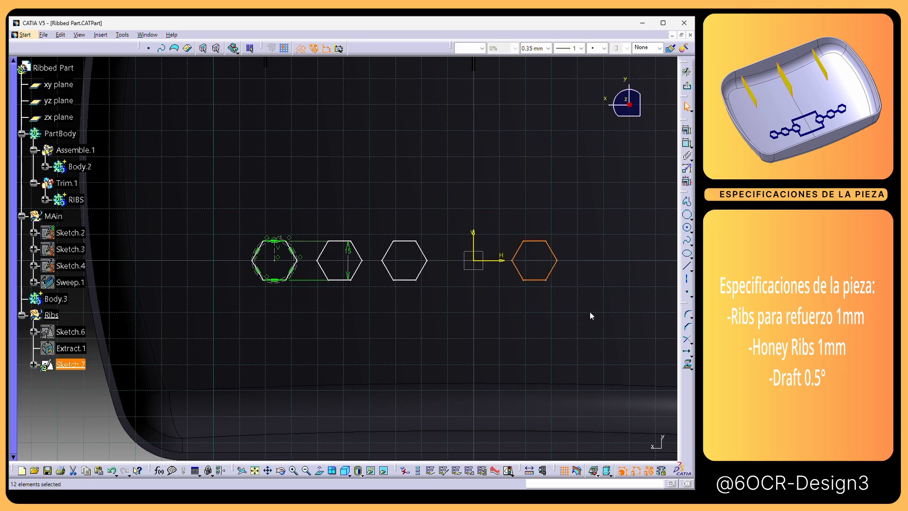
key(Delete)
Step: Mirror the three remaining hexagons about the vertical sketch axis
drag(228, 201, 435, 308)
click(687, 339)
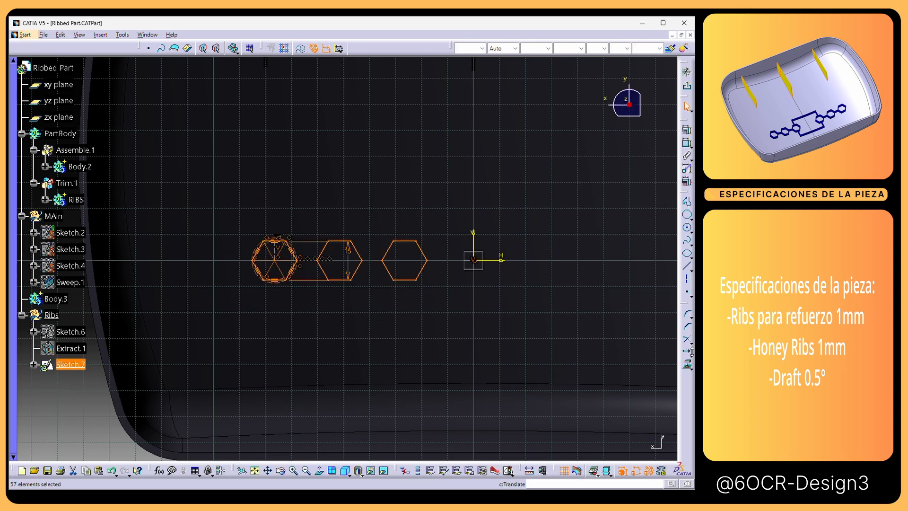
click(692, 353)
click(700, 356)
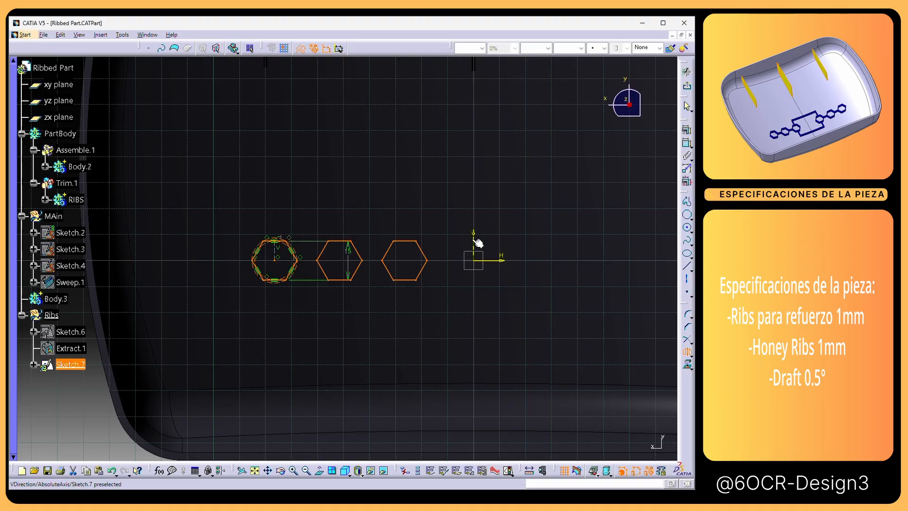
click(475, 241)
middle_drag(489, 348, 453, 356)
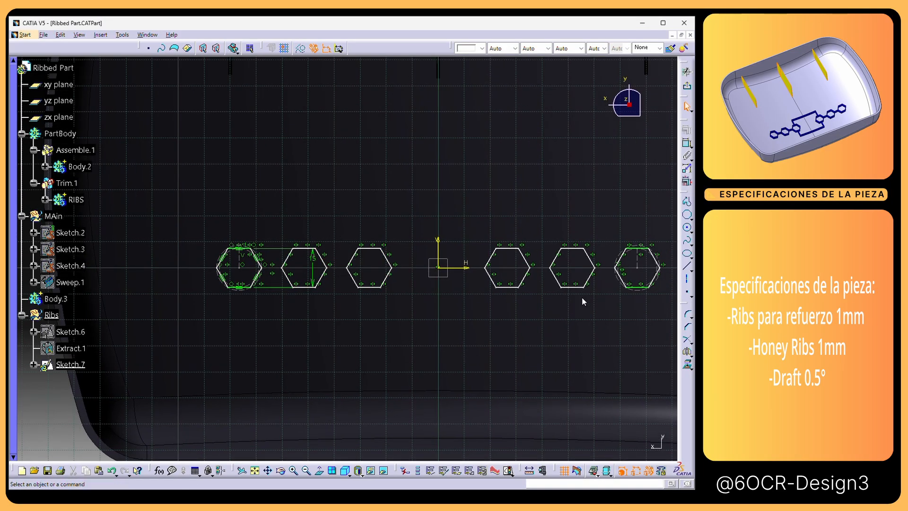
Step: Join the three hexagons left of the origin with two horizontal lines between their facing vertices
click(687, 269)
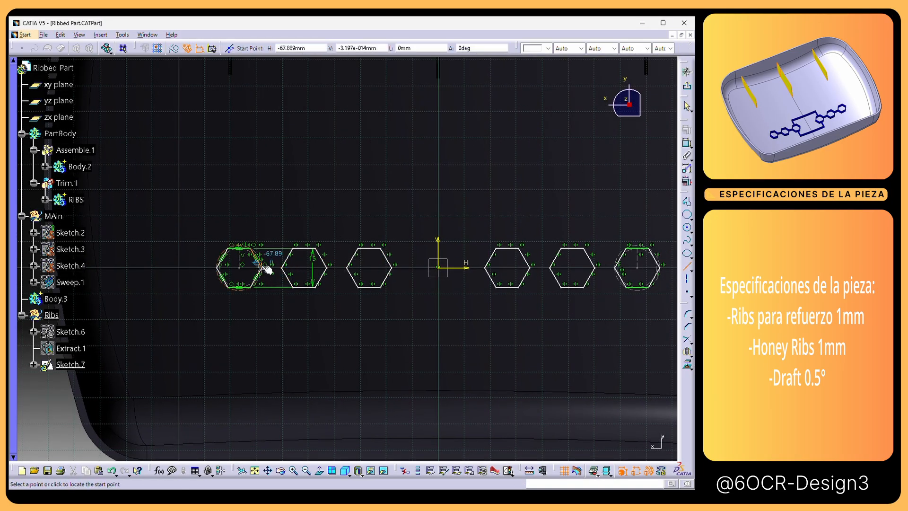
click(261, 266)
click(283, 266)
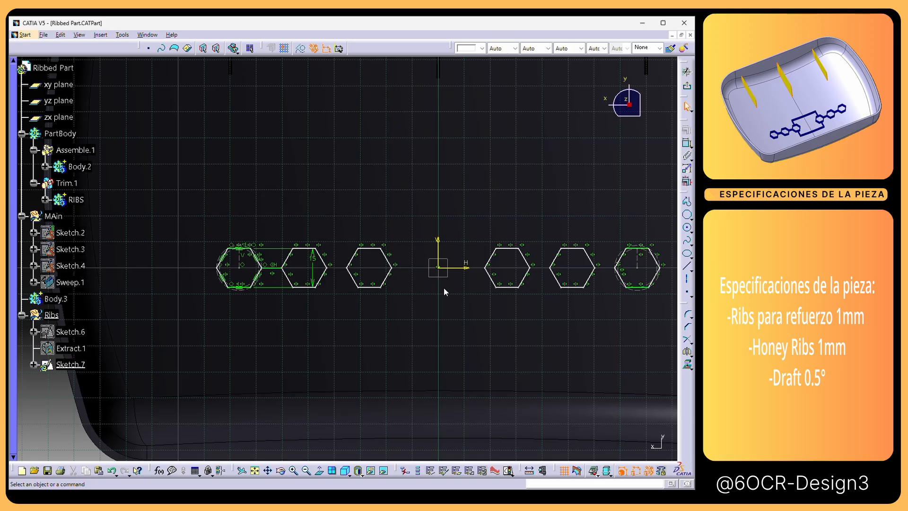
click(687, 266)
click(327, 267)
click(347, 268)
Step: Draw a vertical line about 12.7 mm long downward from the bottom-edge midpoint of the hexagon nearest the origin on the left side
click(688, 271)
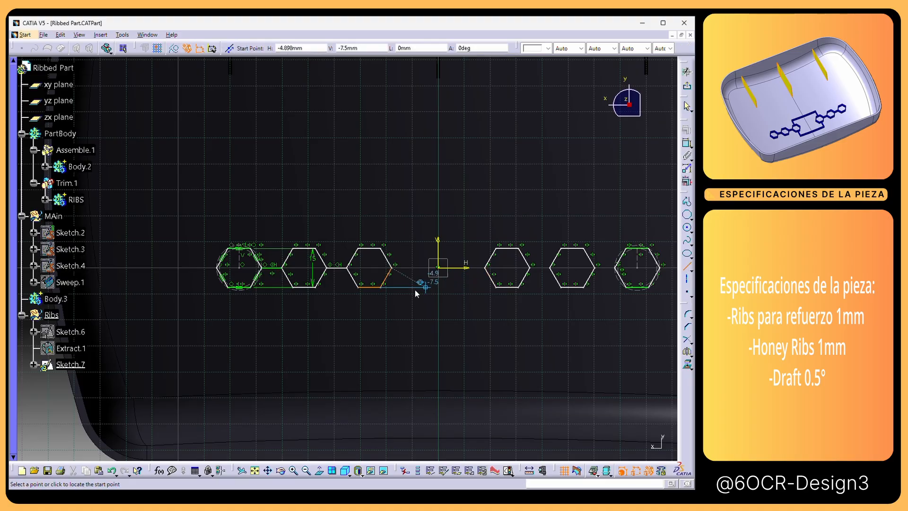
click(370, 287)
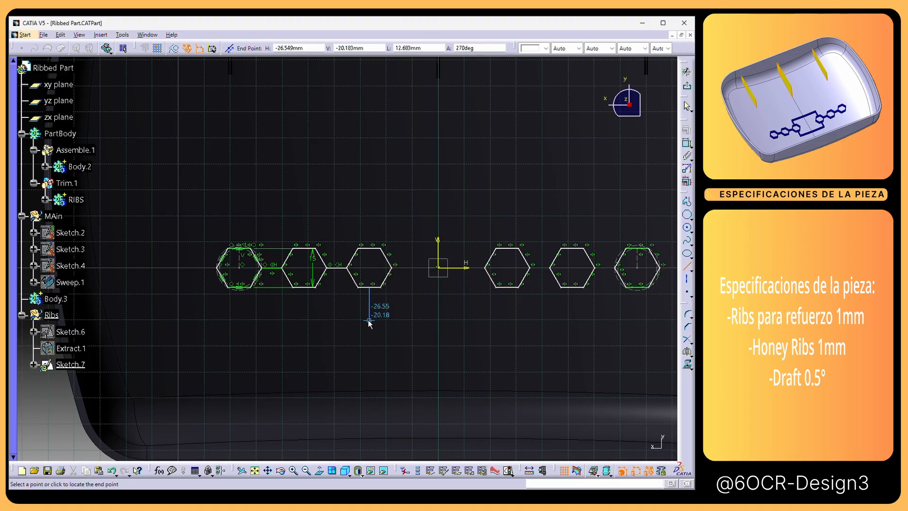
click(369, 321)
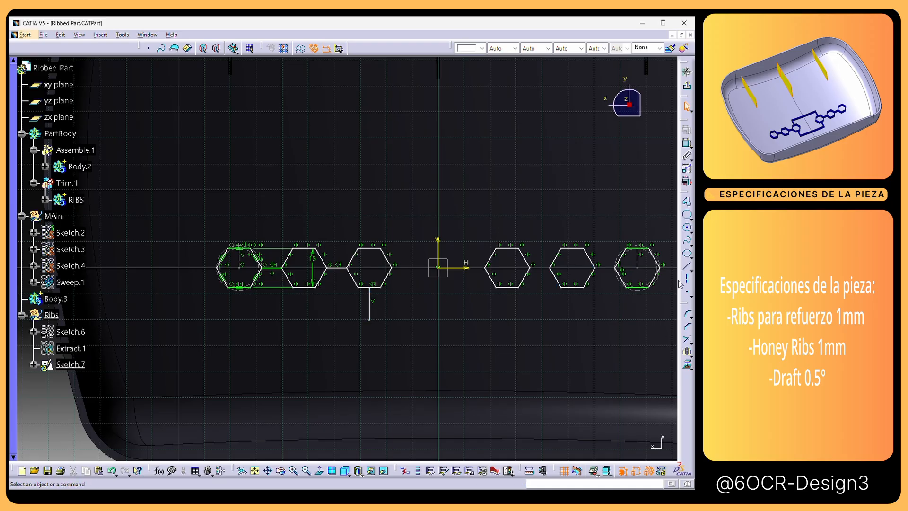
Step: Mirror the two horizontal connecting lines and the vertical line about the vertical sketch axis
click(370, 306)
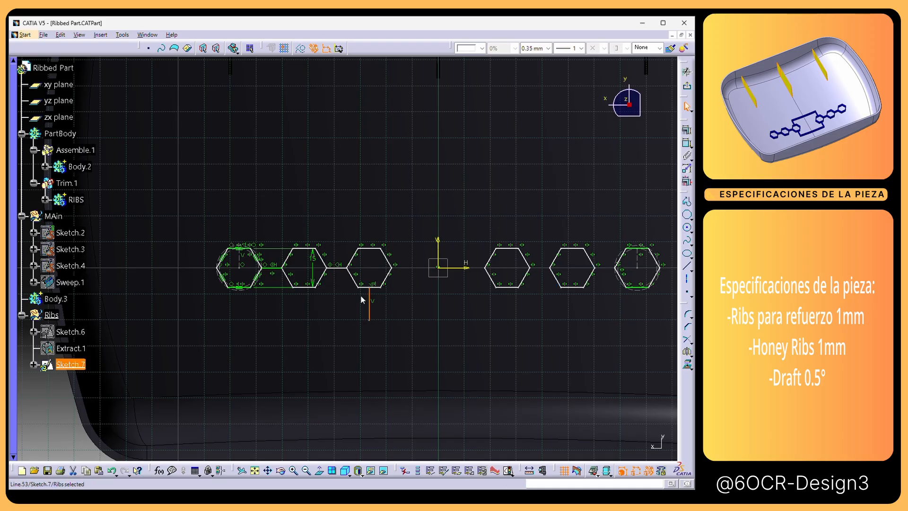
ctrl+click(272, 266)
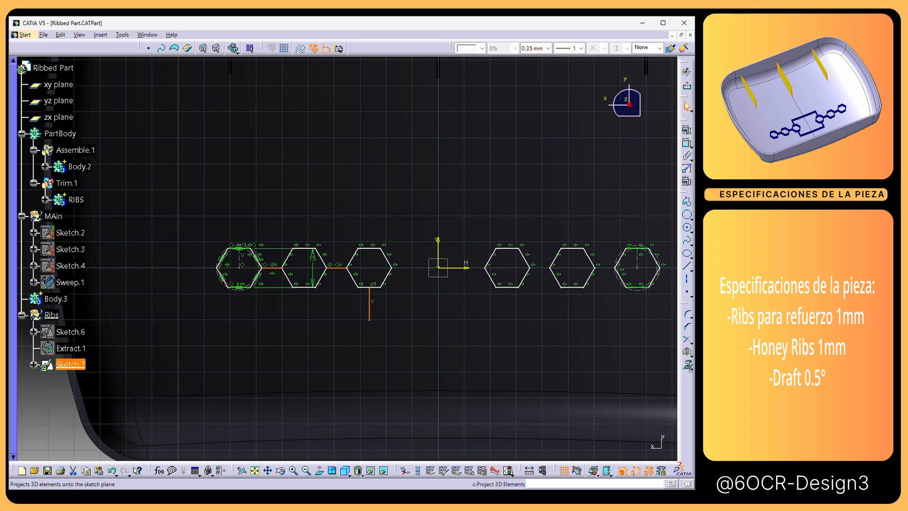
click(687, 352)
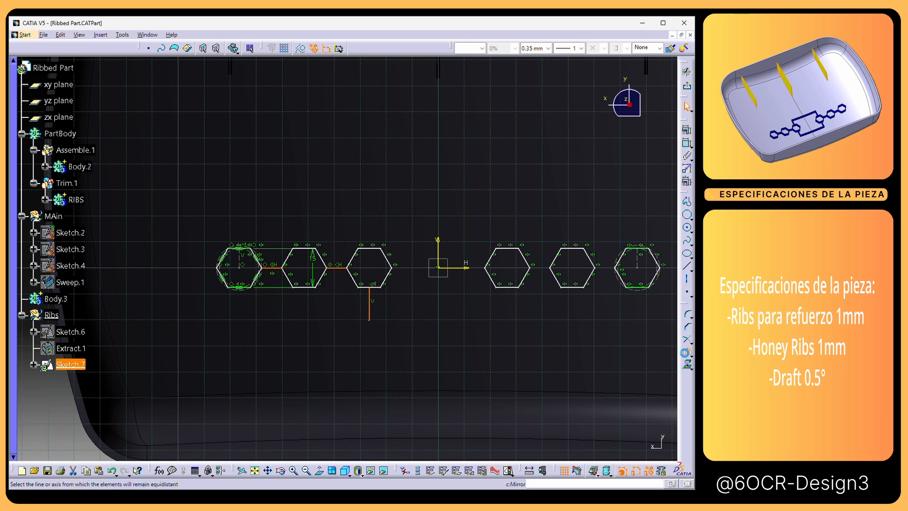
click(438, 254)
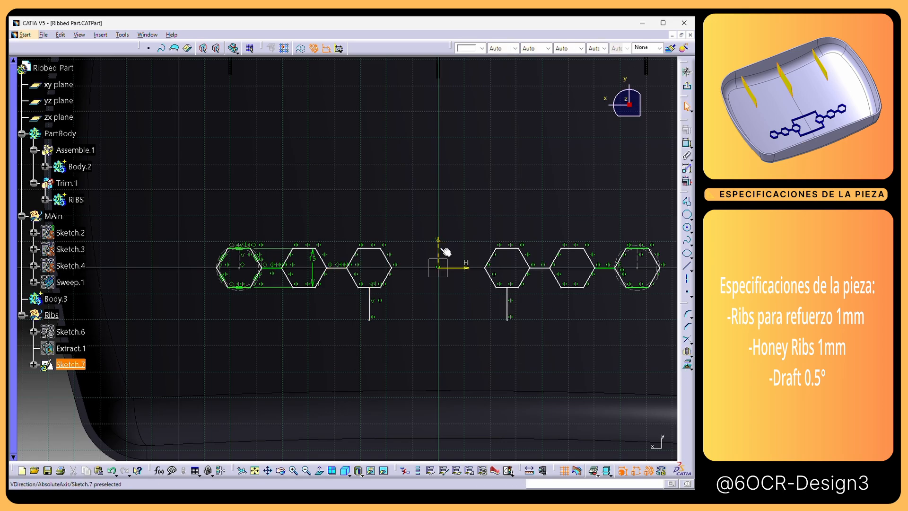
Step: Draw a horizontal line joining the lower ends of the two vertical lines
click(686, 268)
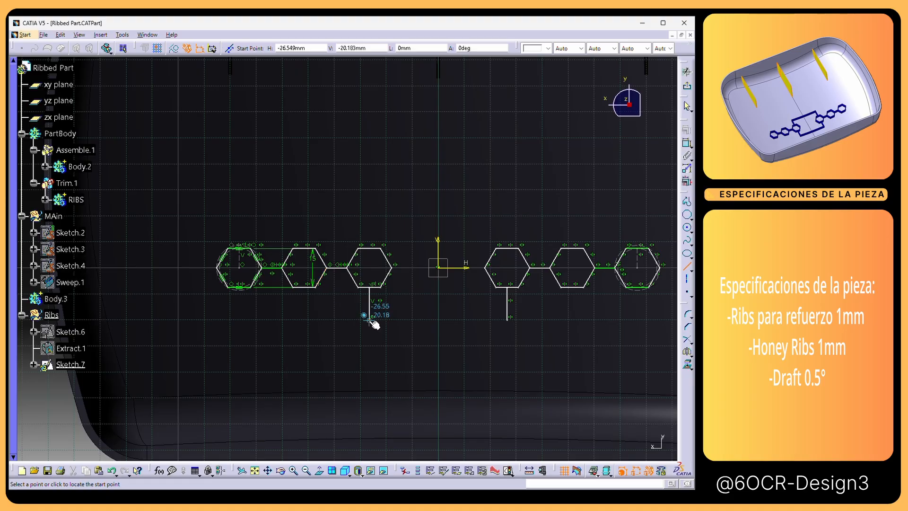
click(369, 320)
click(507, 319)
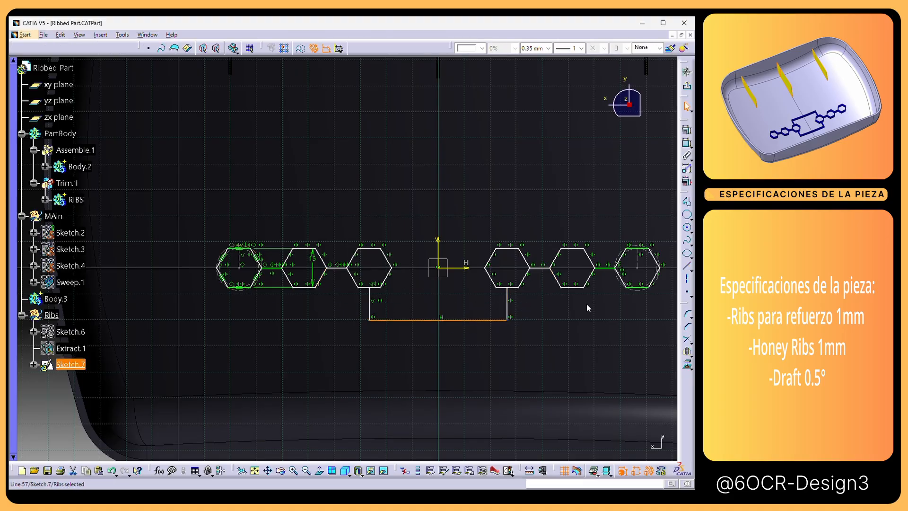
Step: Mirror the lower horizontal line and its two vertical lines about the horizontal sketch axis and exit the sketch
click(687, 266)
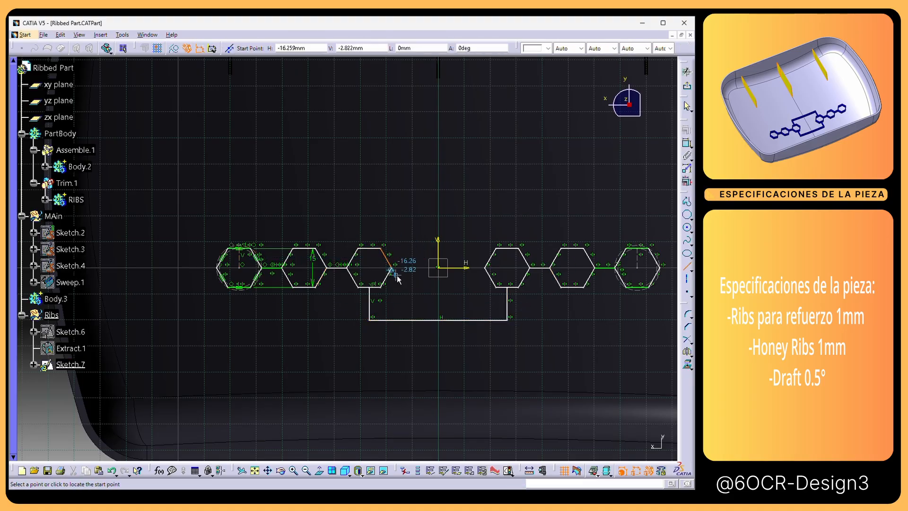
key(Escape)
click(510, 303)
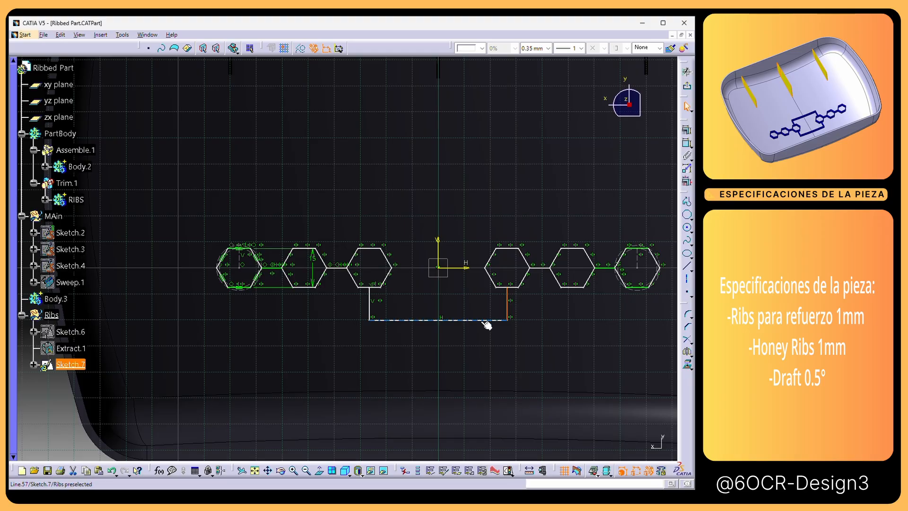
click(687, 353)
click(460, 268)
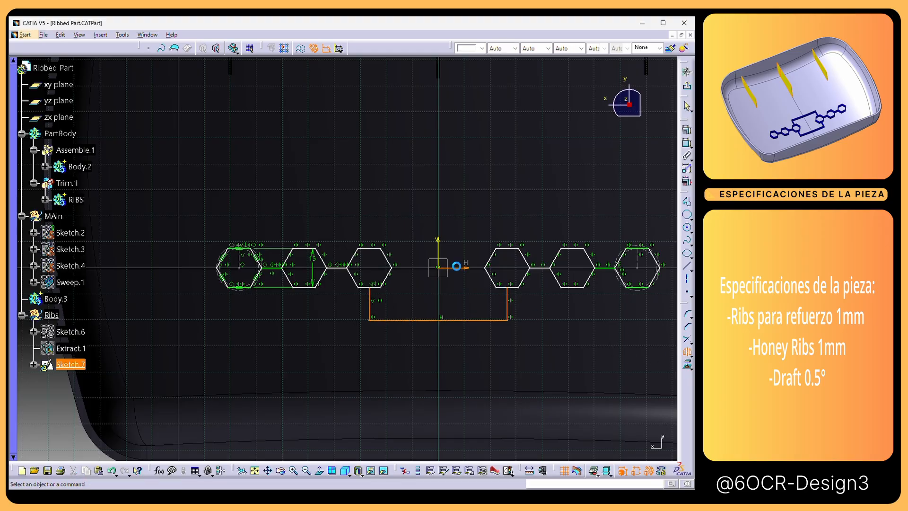
middle_drag(468, 311, 472, 347)
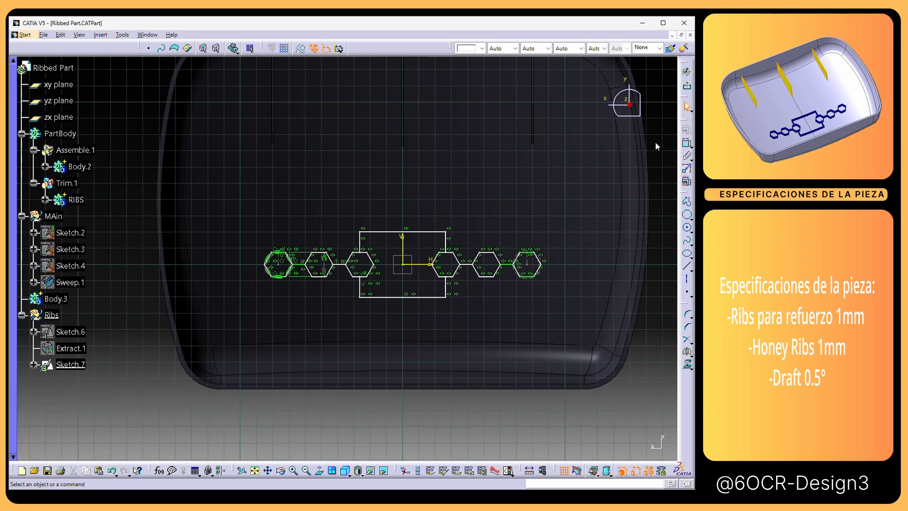
click(685, 85)
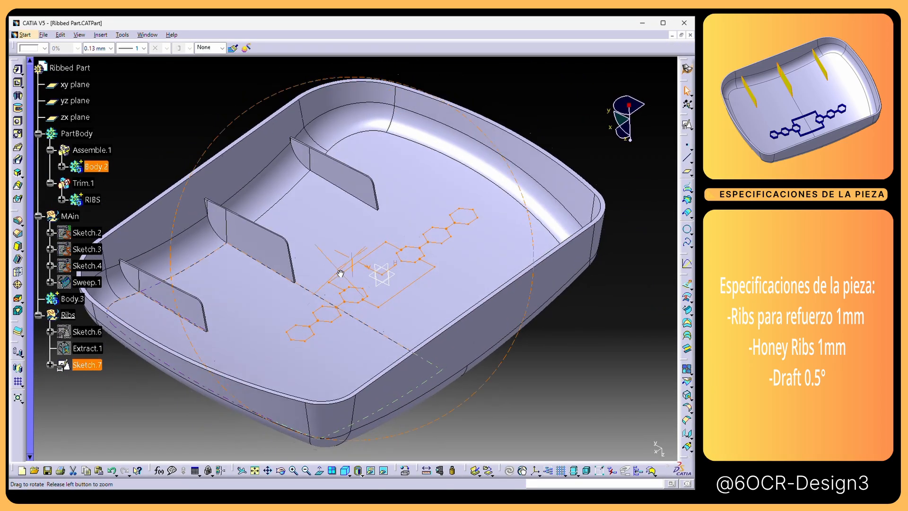
Step: Make Body.3 the work object and pad Sketch.7 by 97 mm in the reversed direction as a thick profile, 0.6 mm per side
middle_drag(341, 274, 415, 350)
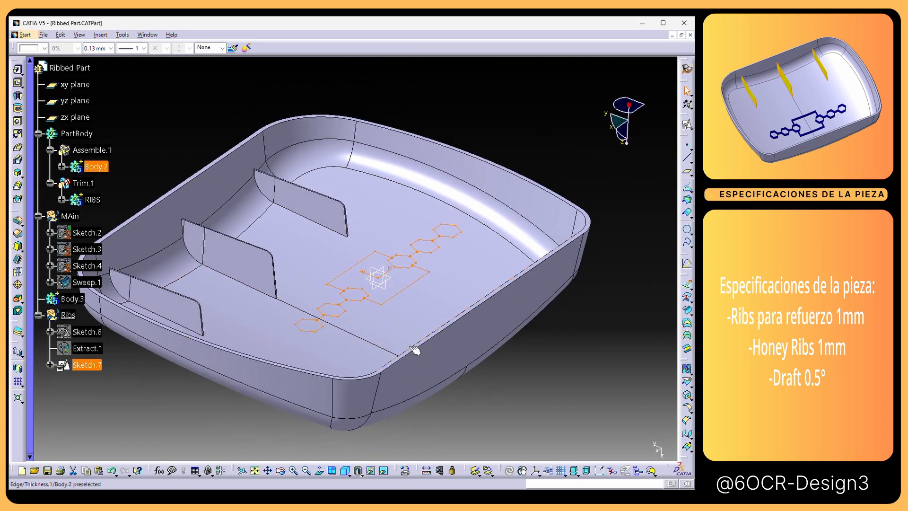
right_click(71, 299)
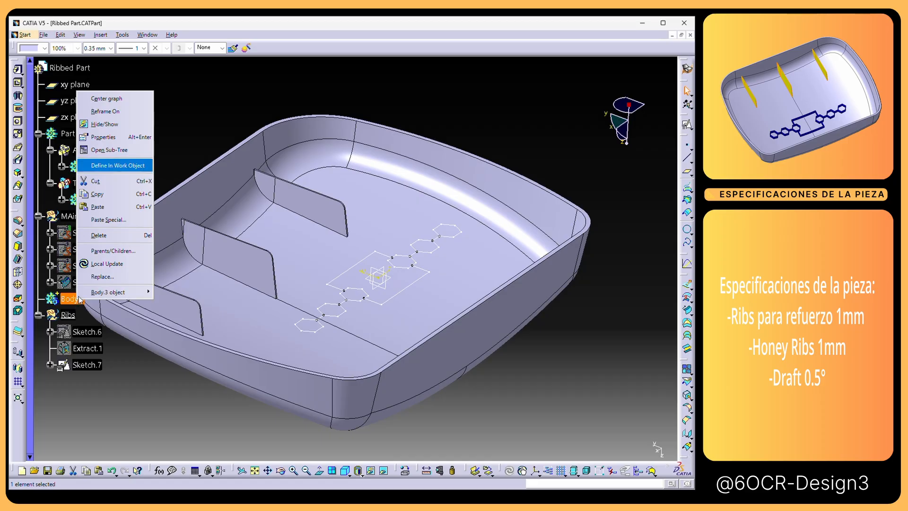
click(108, 164)
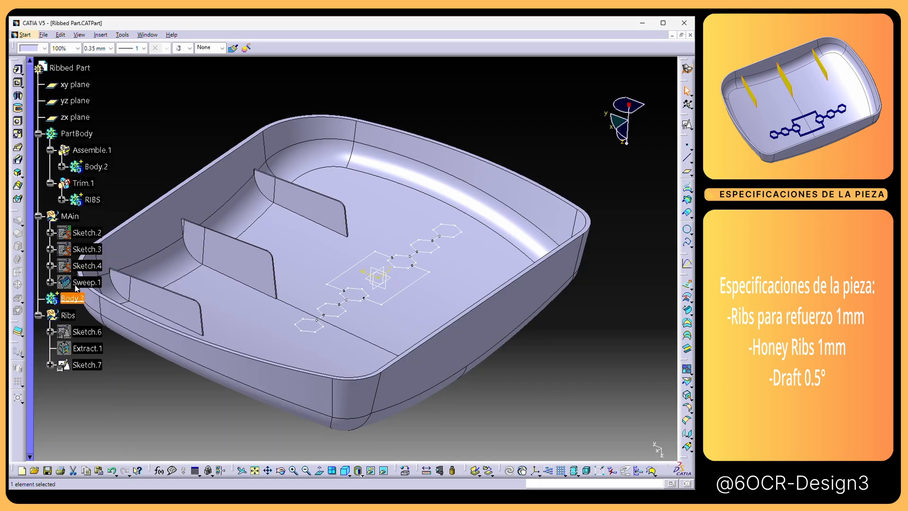
click(19, 71)
click(412, 265)
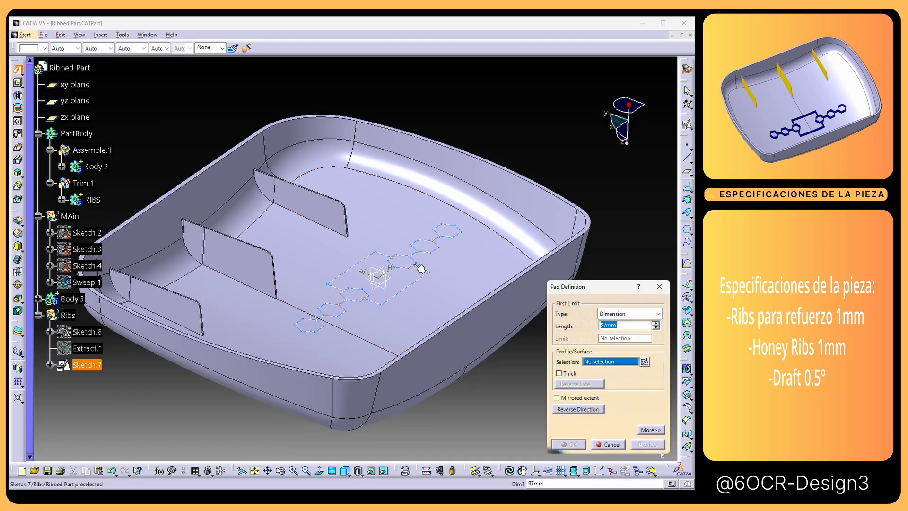
click(391, 289)
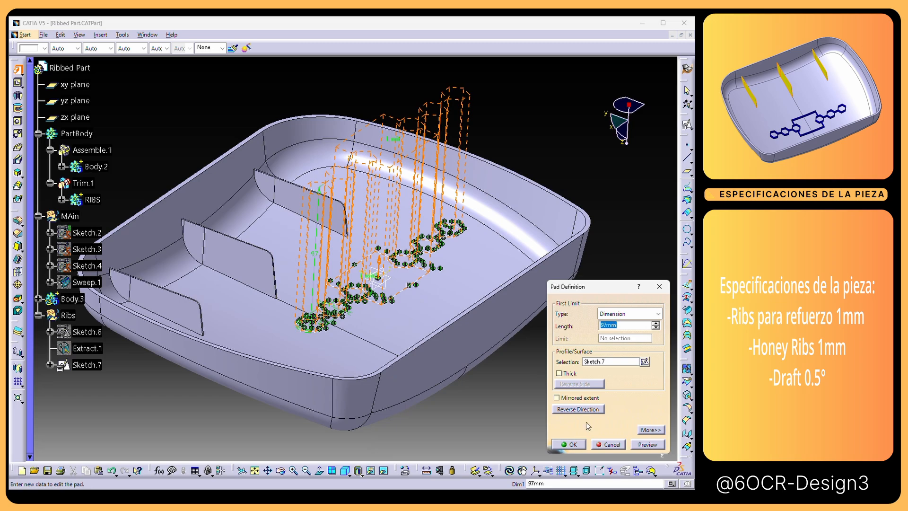
click(561, 374)
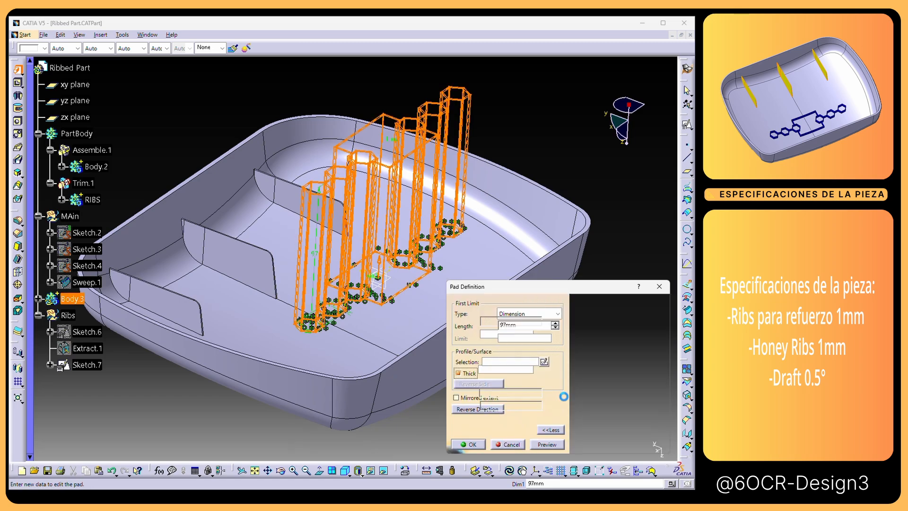
click(488, 409)
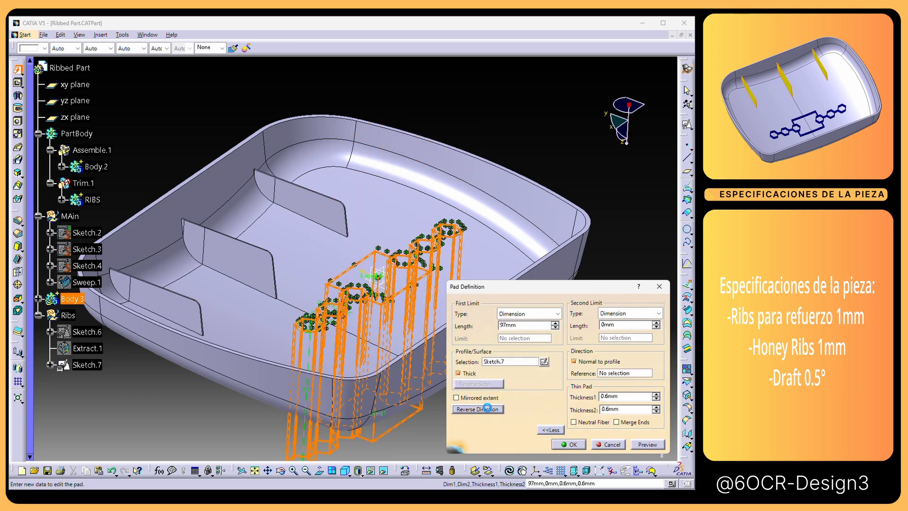
click(571, 444)
Step: Show the Extract.1 surface and make the Ribs geometrical set the work object
middle_drag(331, 284, 146, 273)
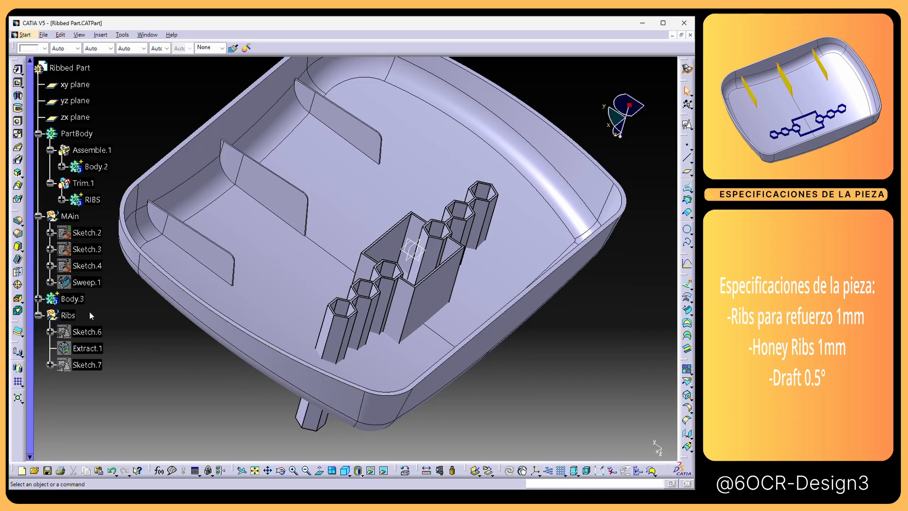
right_click(90, 351)
click(114, 173)
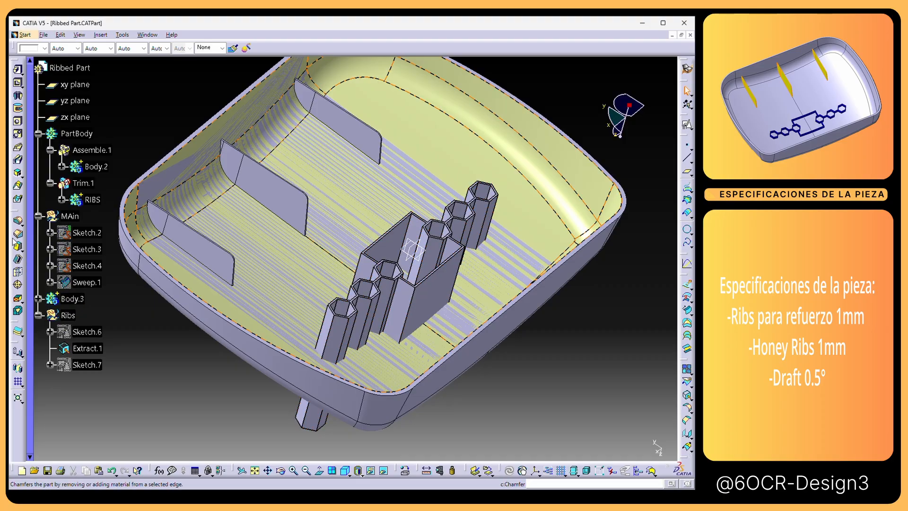
right_click(67, 316)
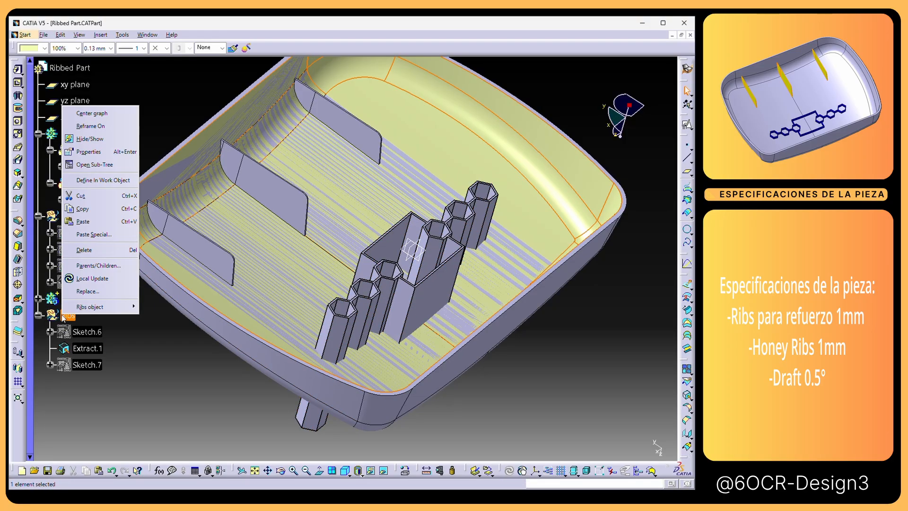
click(109, 181)
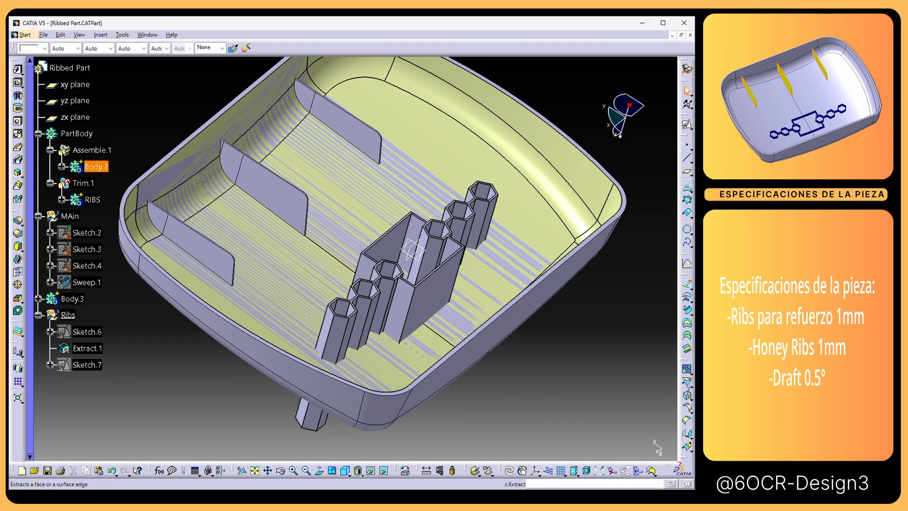
Step: Offset the Extract.1 surface by 1 mm toward the inside of the tray
click(688, 299)
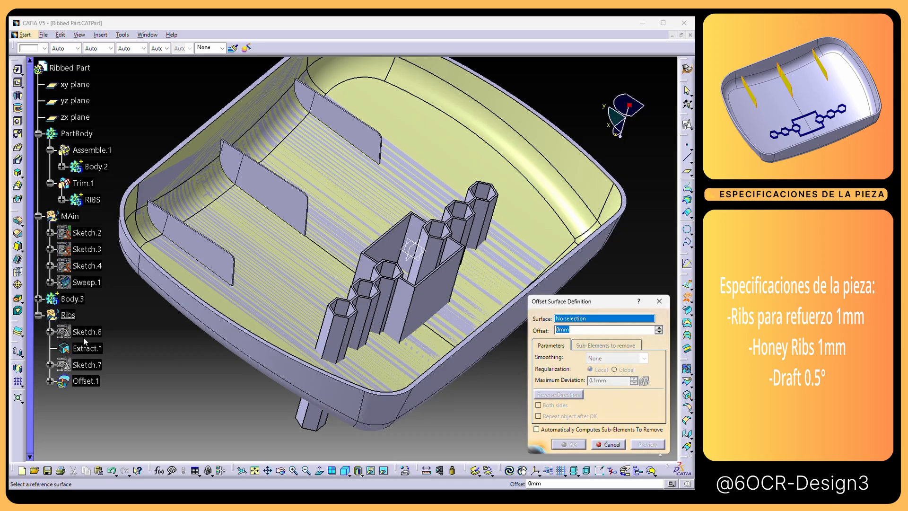
click(92, 349)
middle_drag(364, 392, 451, 330)
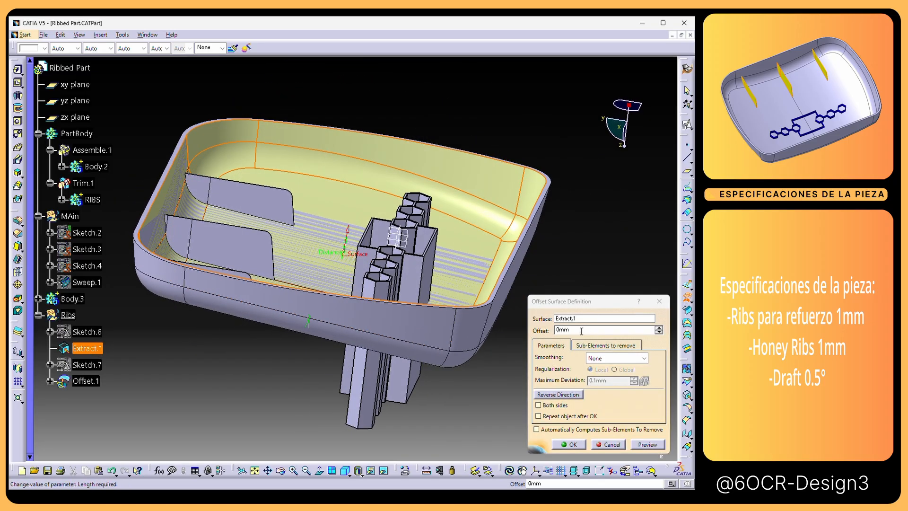
text(1)
key(Return)
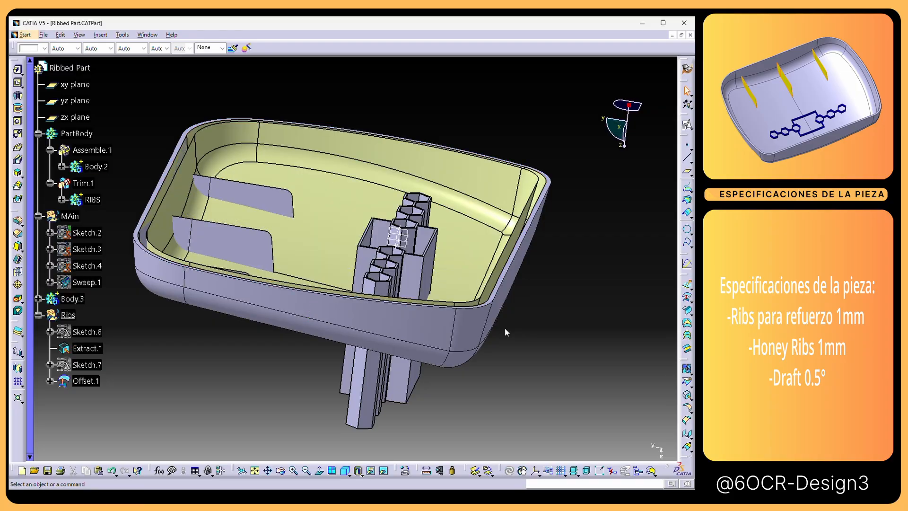
Step: Hide PartBody to leave the offset surface and the honeycomb pad in view
middle_drag(466, 279, 393, 312)
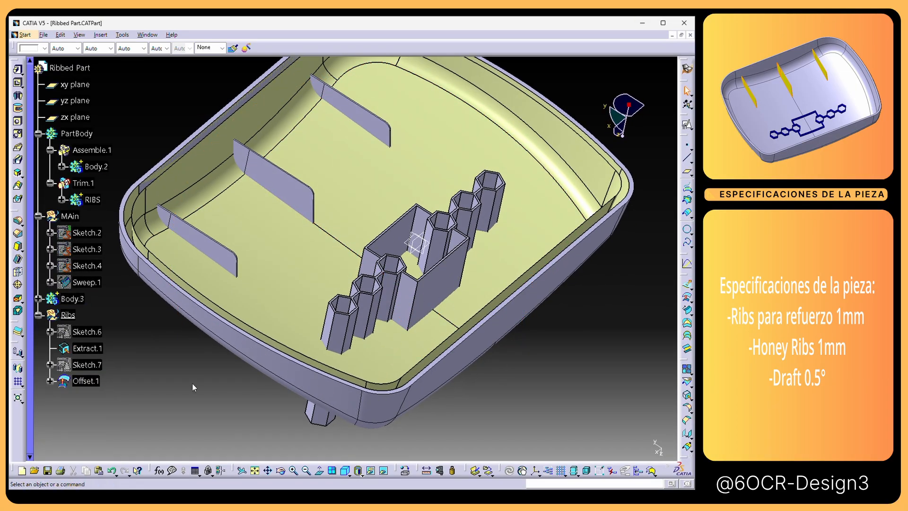
right_click(95, 136)
click(119, 164)
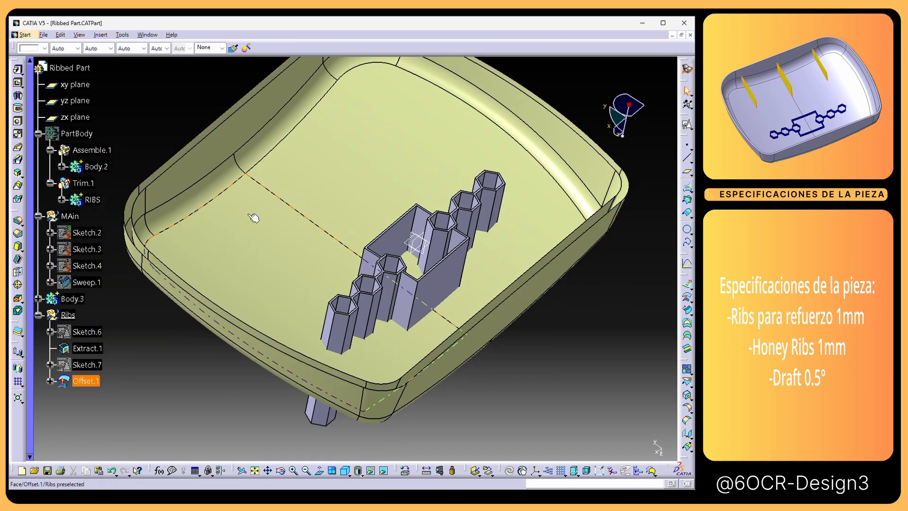
middle_drag(350, 293, 184, 347)
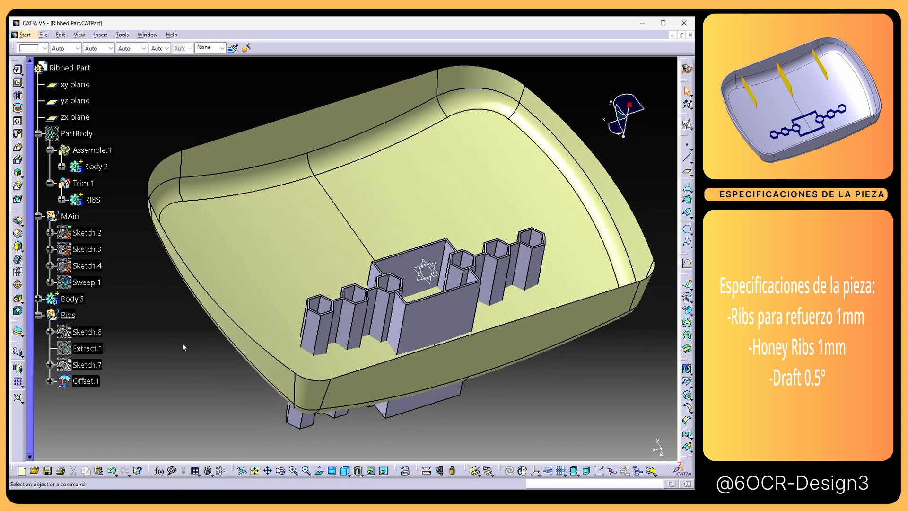
Step: Make Body.3 the work object and split it with Offset.1, keeping the portion below the surface
right_click(71, 299)
click(117, 165)
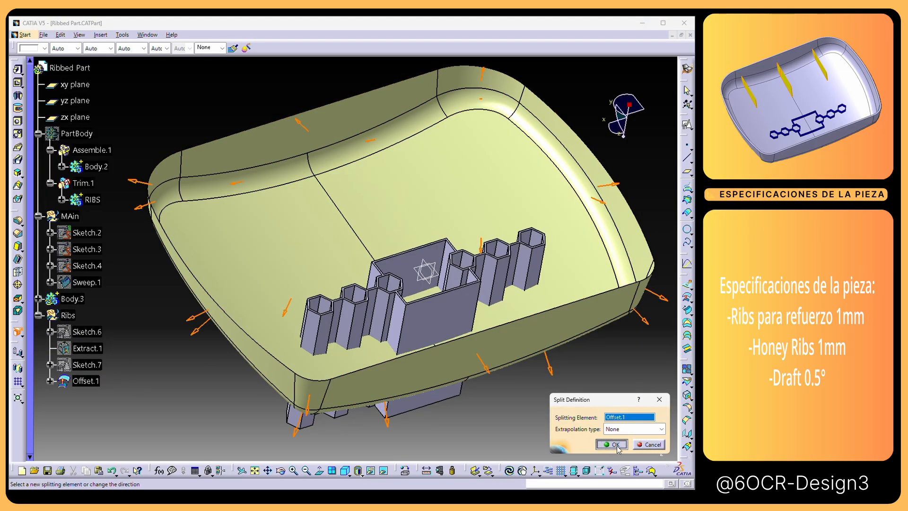
click(618, 447)
Step: Hide the offset surface and show PartBody again
right_click(346, 231)
click(370, 264)
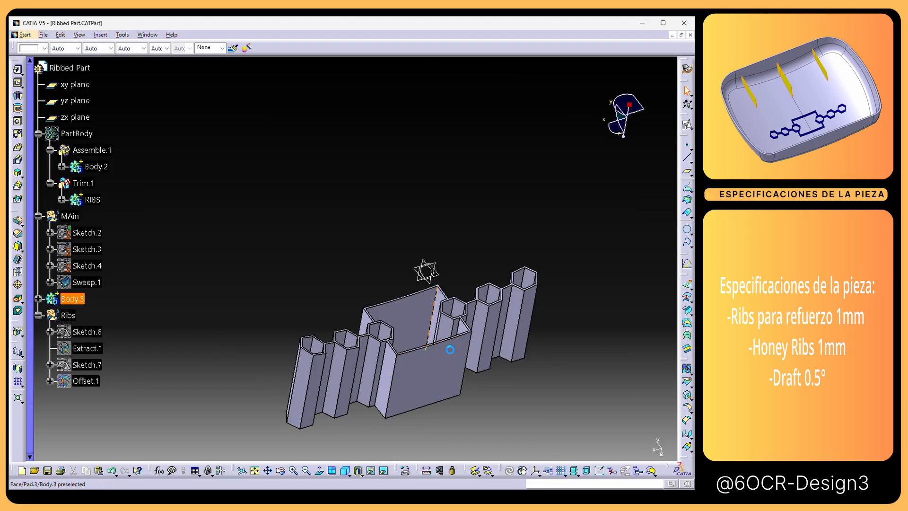
middle_drag(450, 350, 426, 331)
right_click(79, 134)
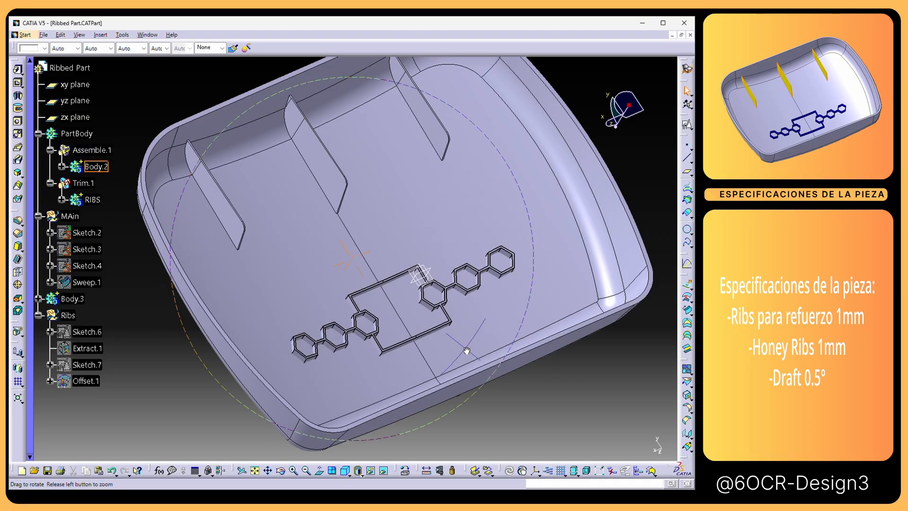
Step: Make PartBody the work object
middle_drag(402, 350, 383, 341)
middle_drag(434, 327, 356, 346)
right_click(72, 135)
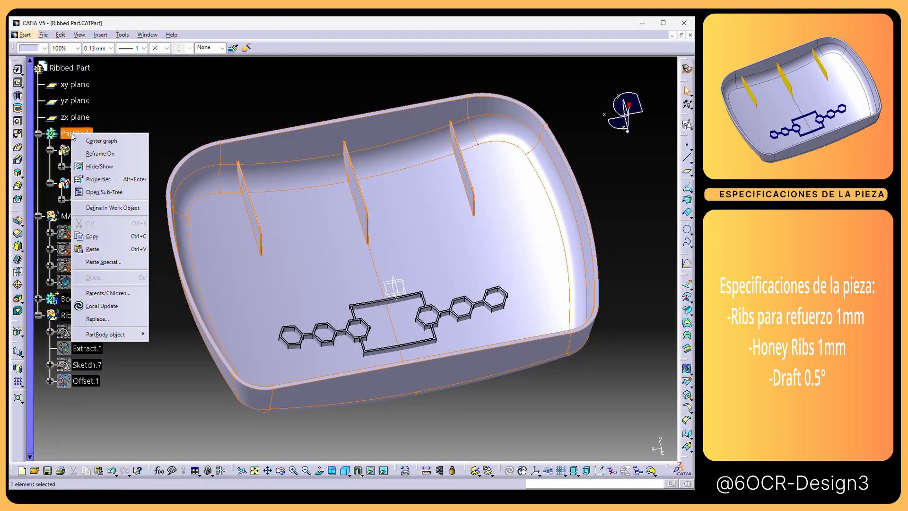
click(112, 208)
click(163, 363)
Step: Hide the xy, yz and zx reference planes
middle_drag(433, 340, 483, 418)
right_click(76, 84)
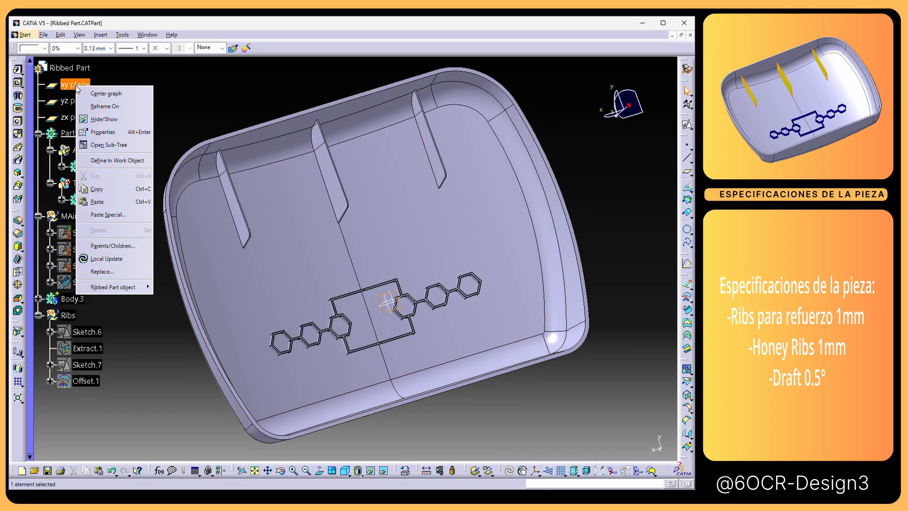
key(h)
right_click(87, 98)
key(h)
right_click(75, 117)
key(h)
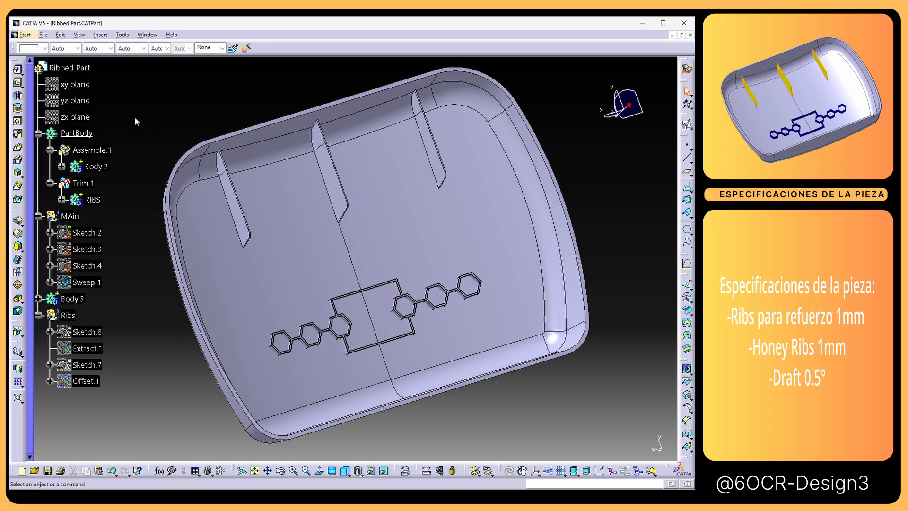
Step: Union Trim Body.3 with PartBody, choosing a honeycomb face beneath the tray floor as the face to remove
right_click(84, 301)
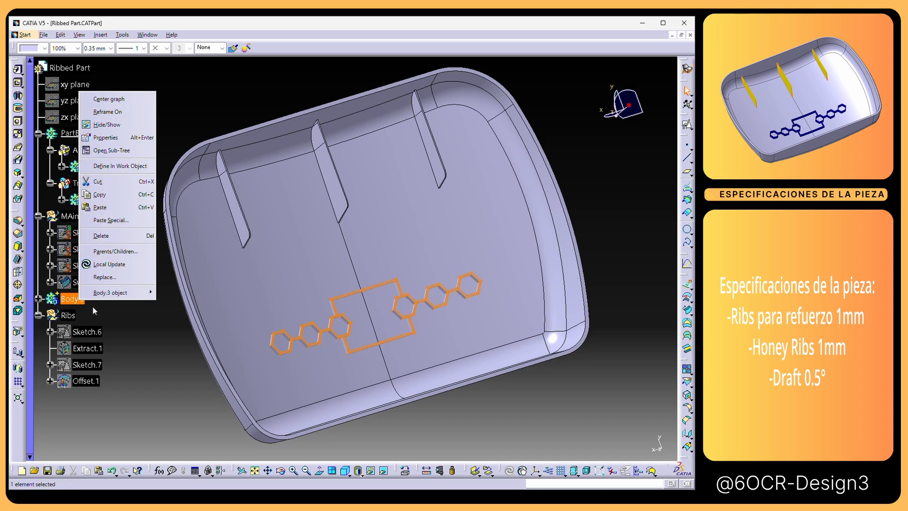
mouse_move(125, 298)
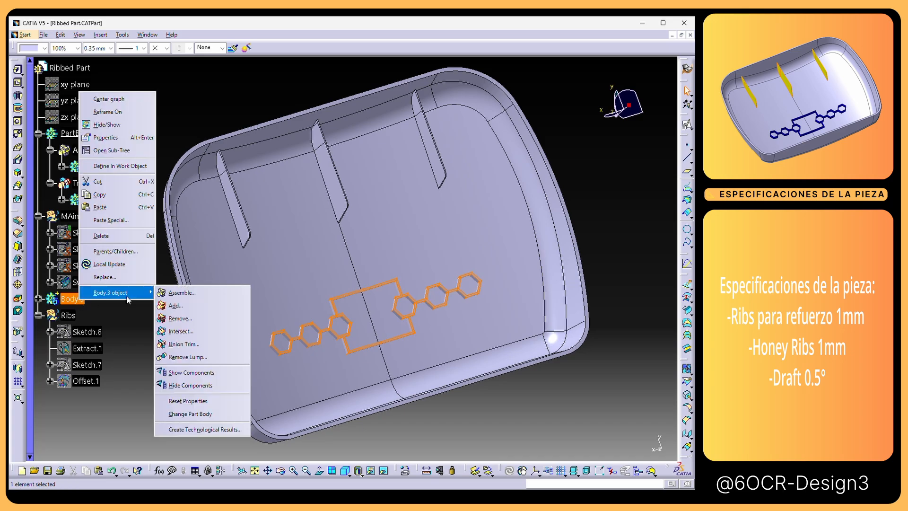
click(201, 355)
middle_drag(421, 321, 327, 287)
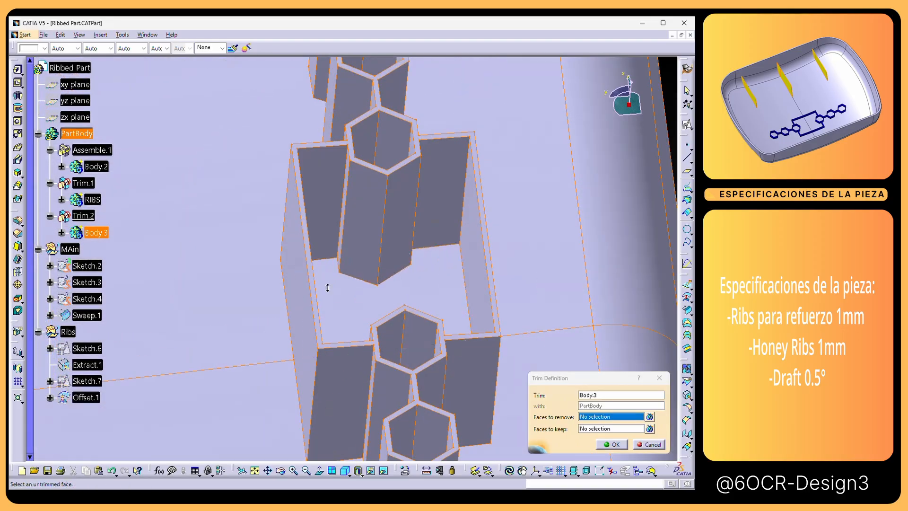
middle_drag(414, 324, 416, 289)
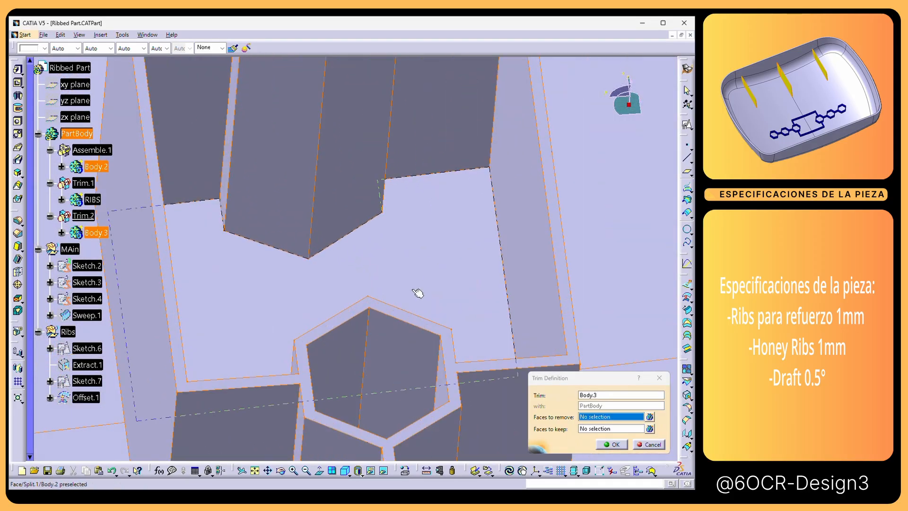
click(446, 330)
middle_drag(392, 216, 449, 446)
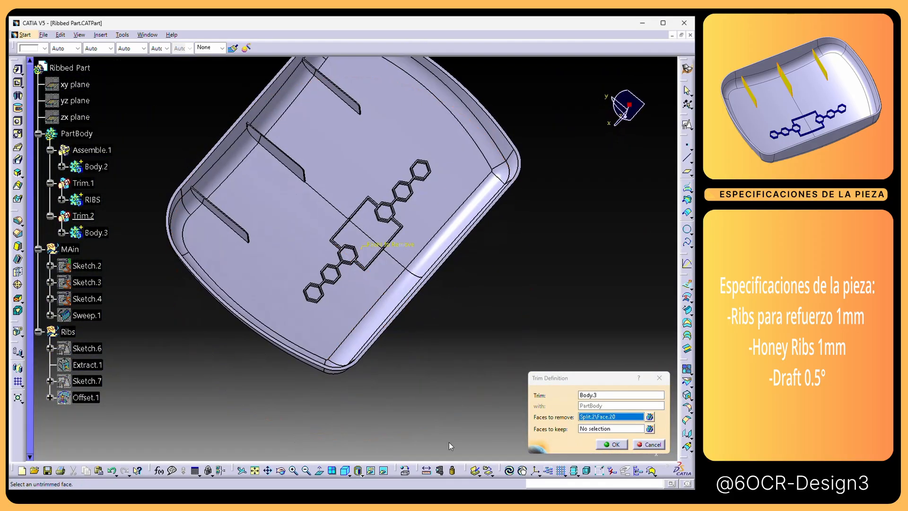
click(613, 445)
Step: Color the Trim.2 honeycomb ribs blue
middle_drag(509, 381, 207, 320)
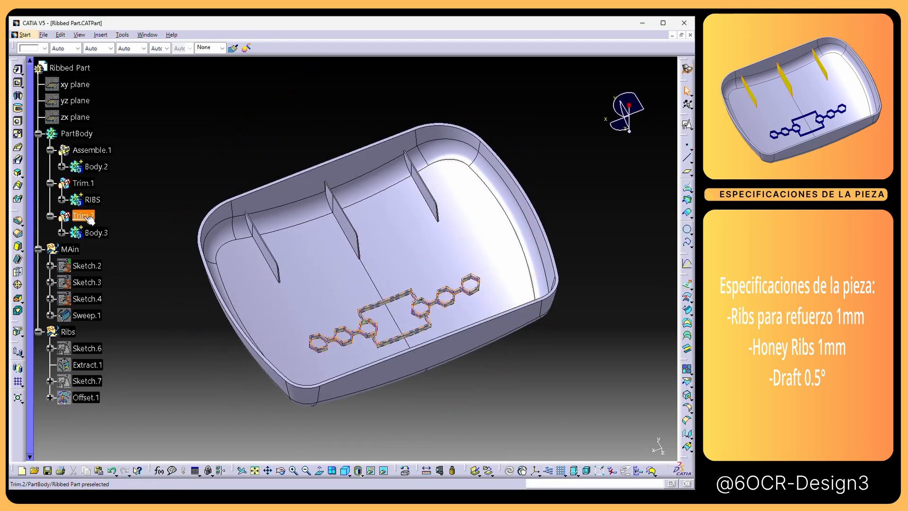
click(83, 216)
click(31, 48)
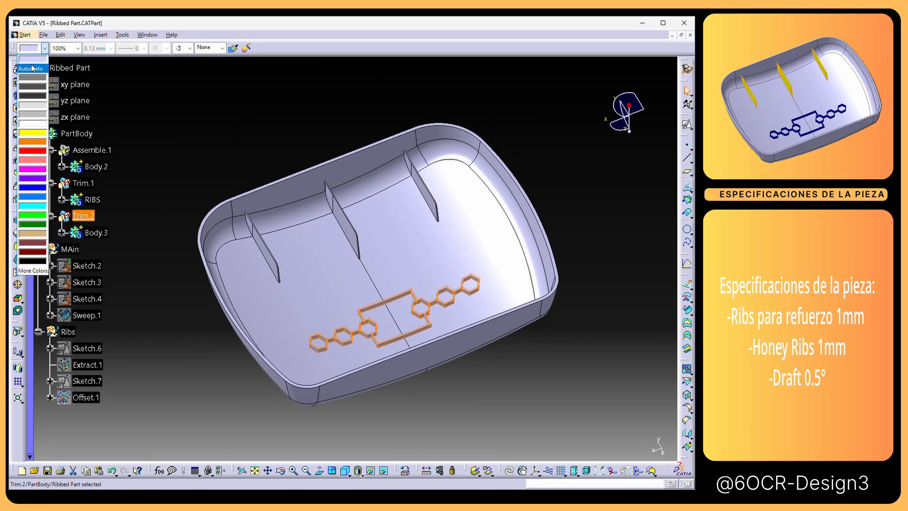
click(38, 191)
click(193, 152)
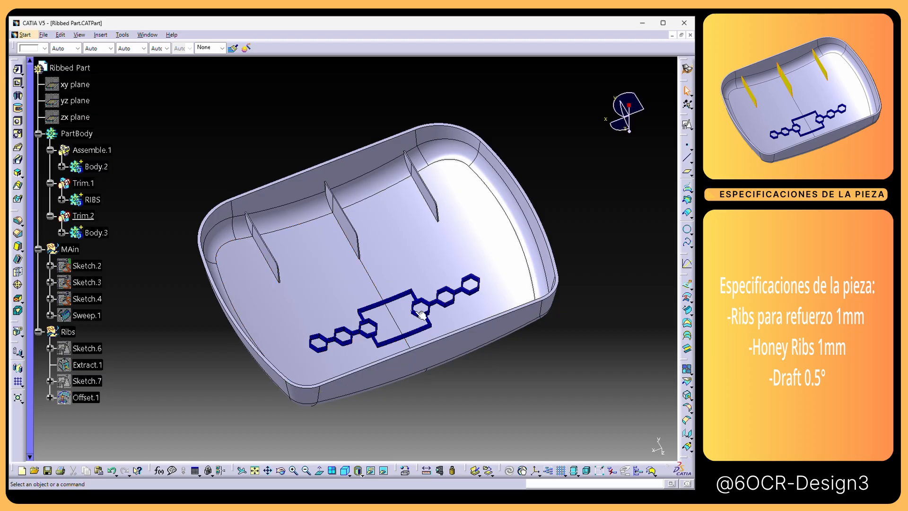
Step: Color the three Trim.1 reinforcement ribs yellow
click(89, 185)
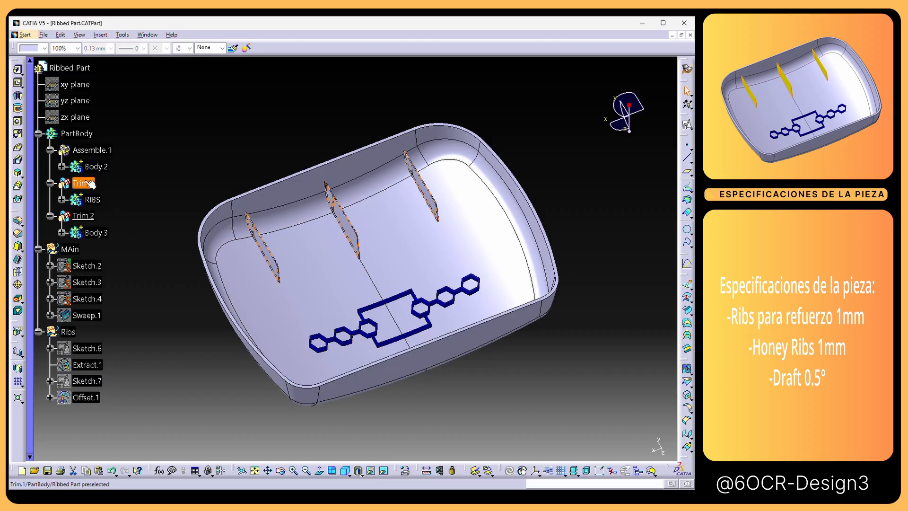
click(31, 48)
click(39, 134)
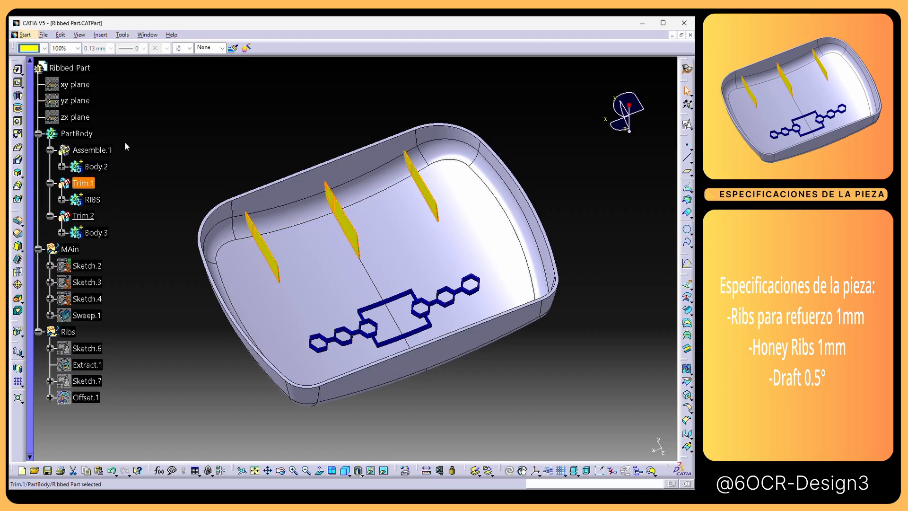
middle_drag(378, 340, 402, 361)
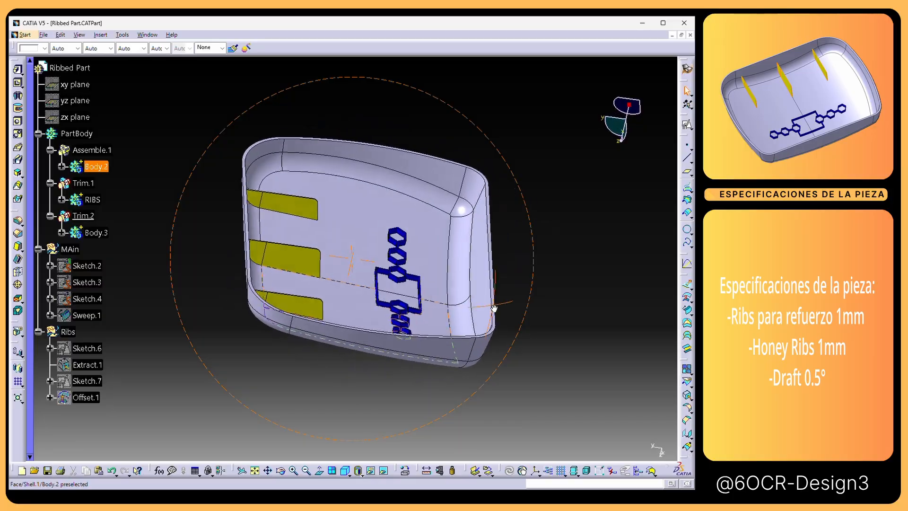
middle_drag(494, 308, 382, 392)
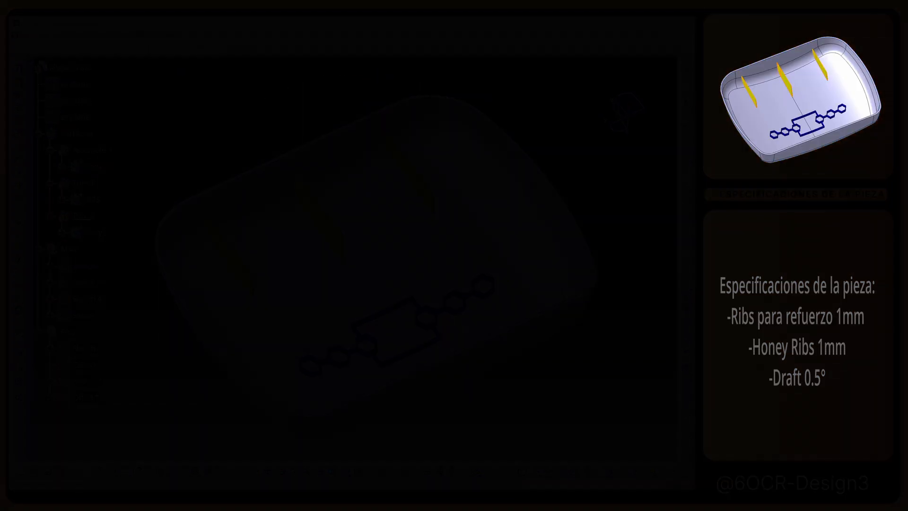